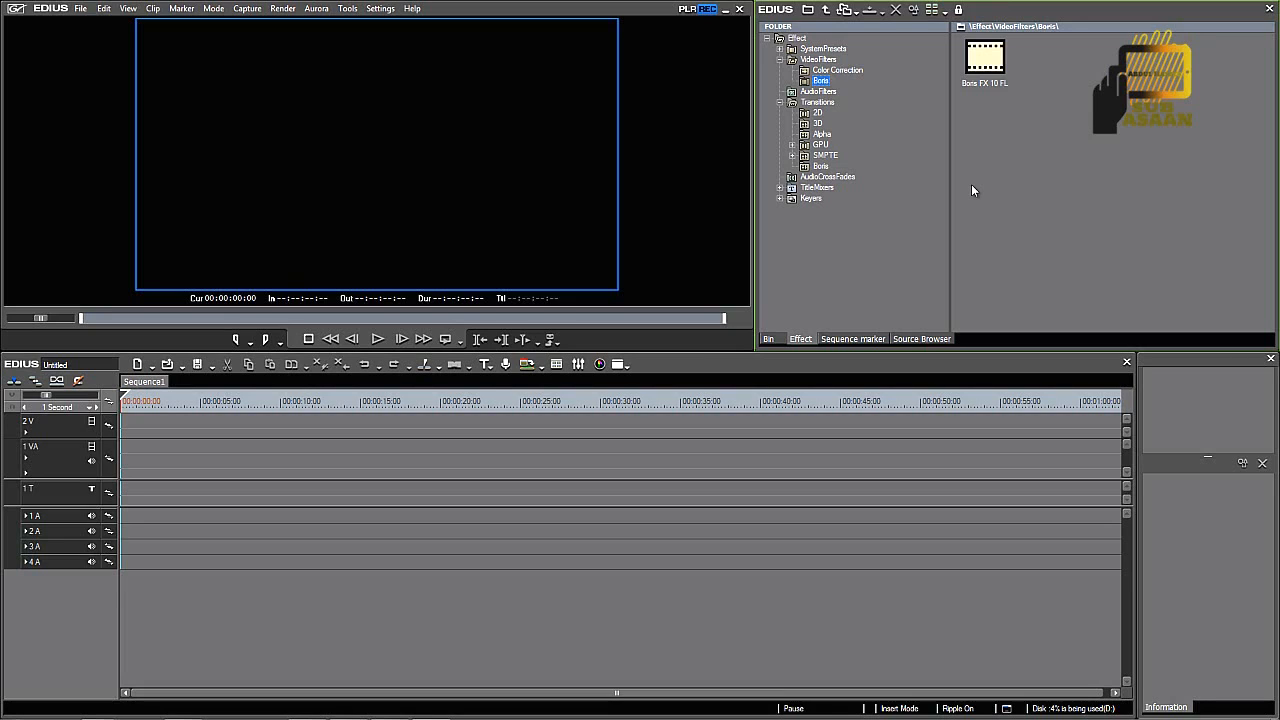
Step: Open the After Effects Plug-in Bridge page of the system settings
left_click(768, 340)
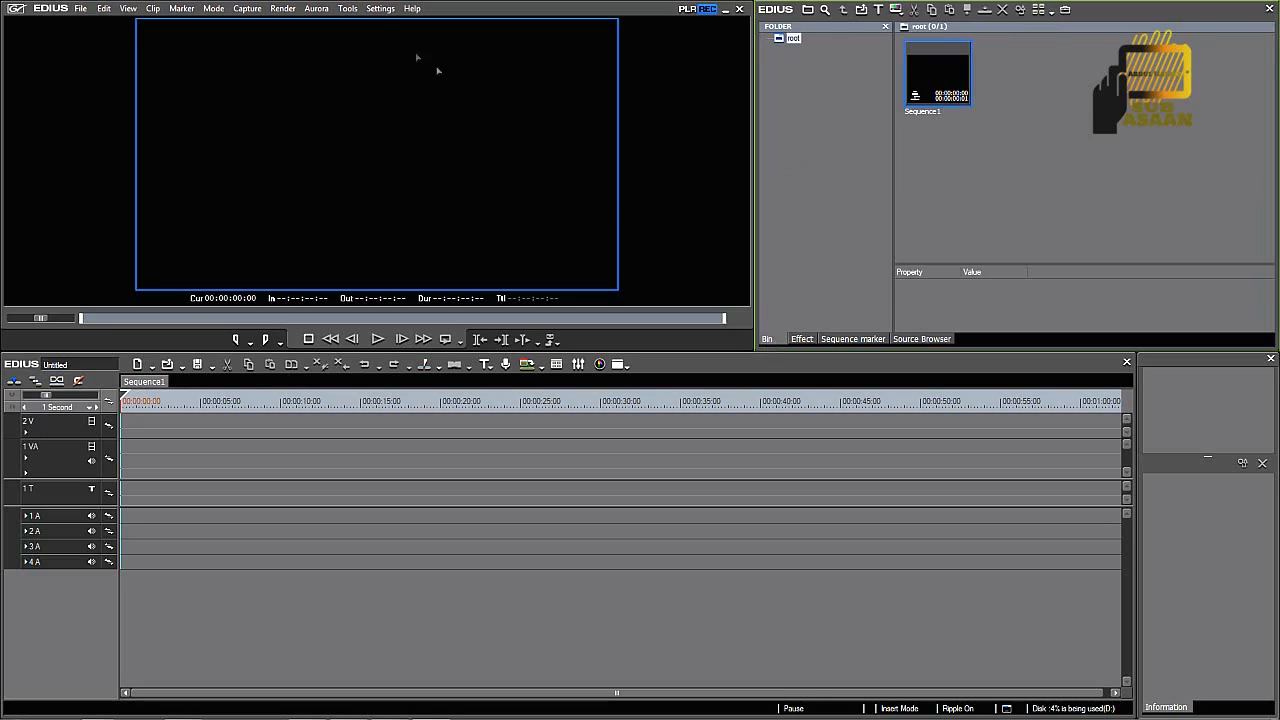
left_click(379, 9)
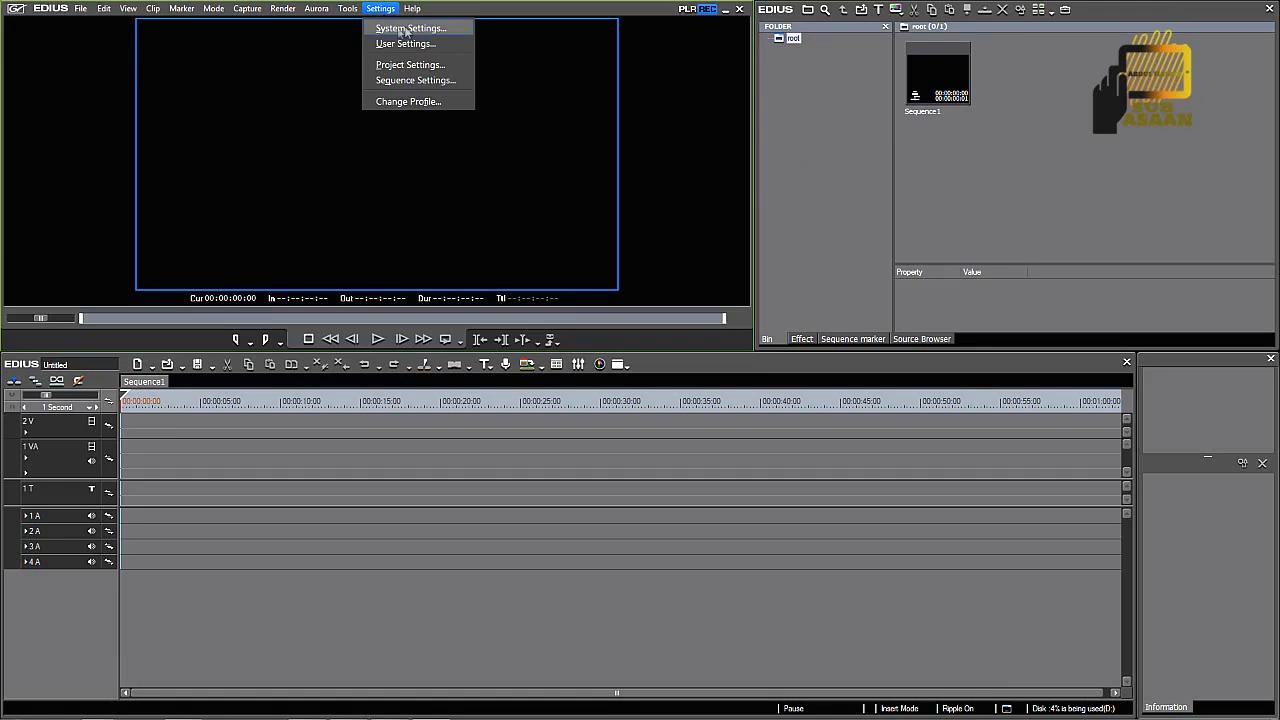
left_click(418, 30)
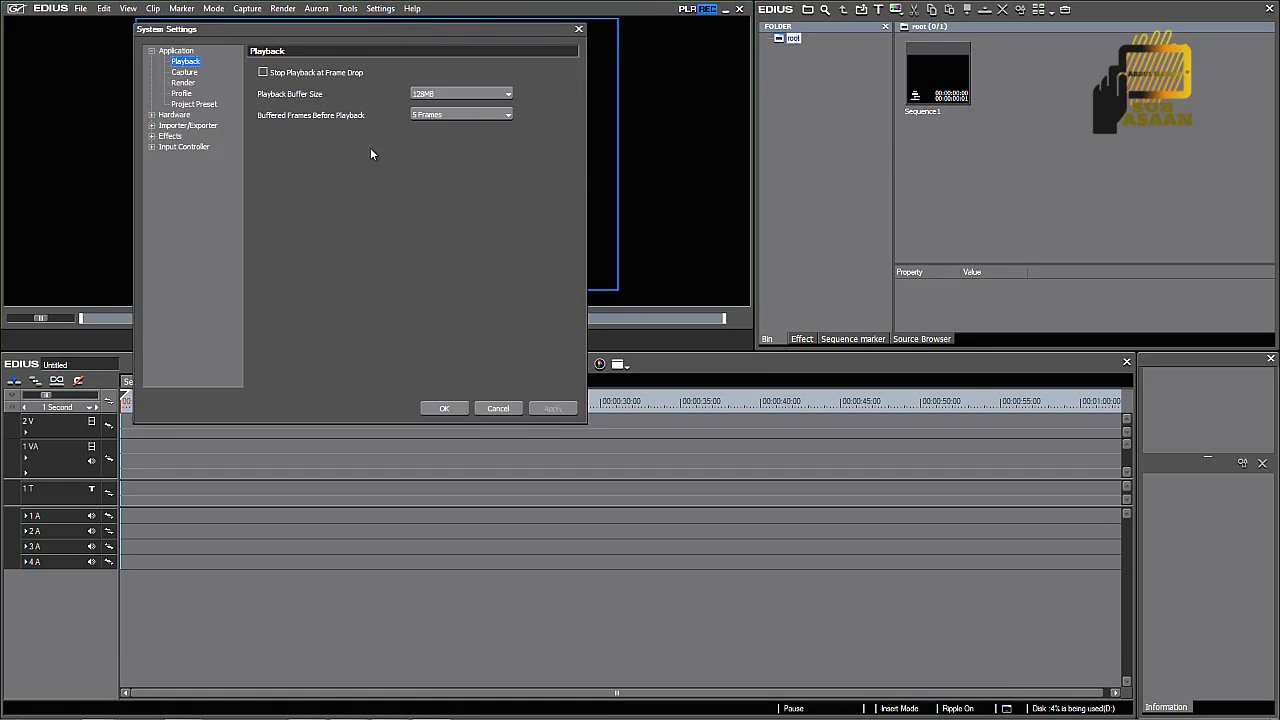
left_click(170, 136)
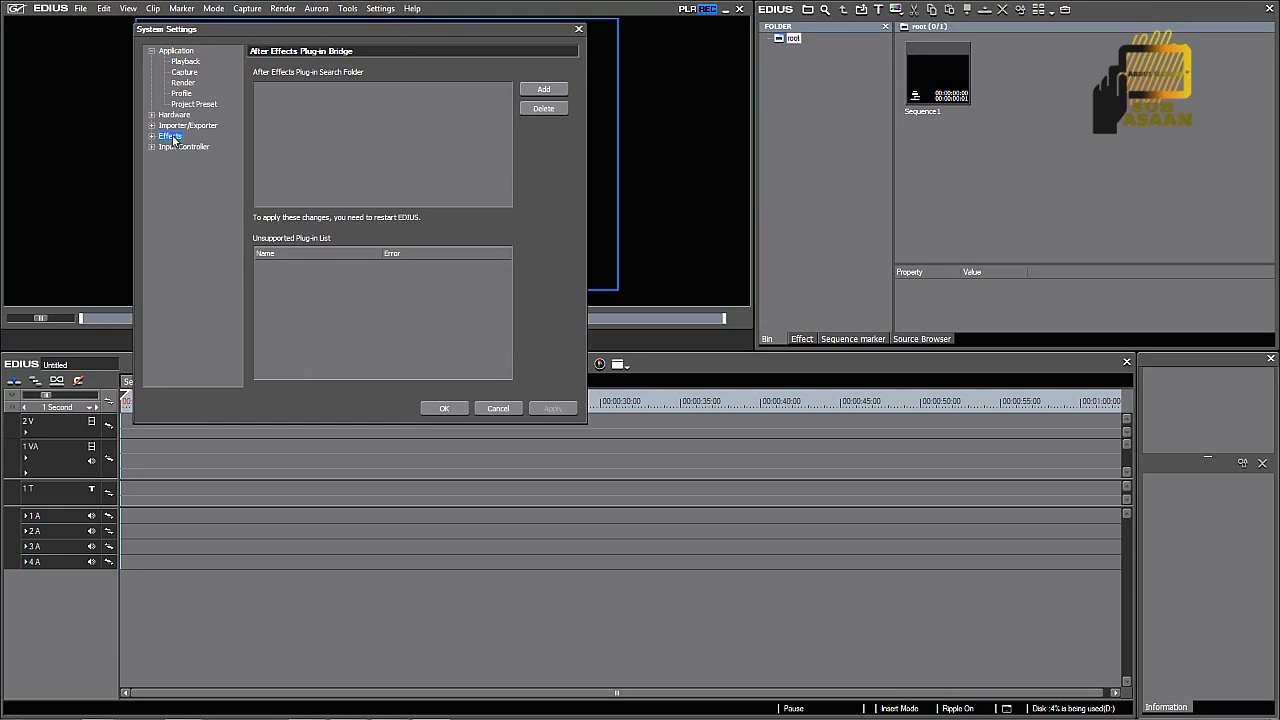
Step: Start adding a plug-in search folder and browse to Program Files (x86) on Local Disk (C:)
left_click(546, 90)
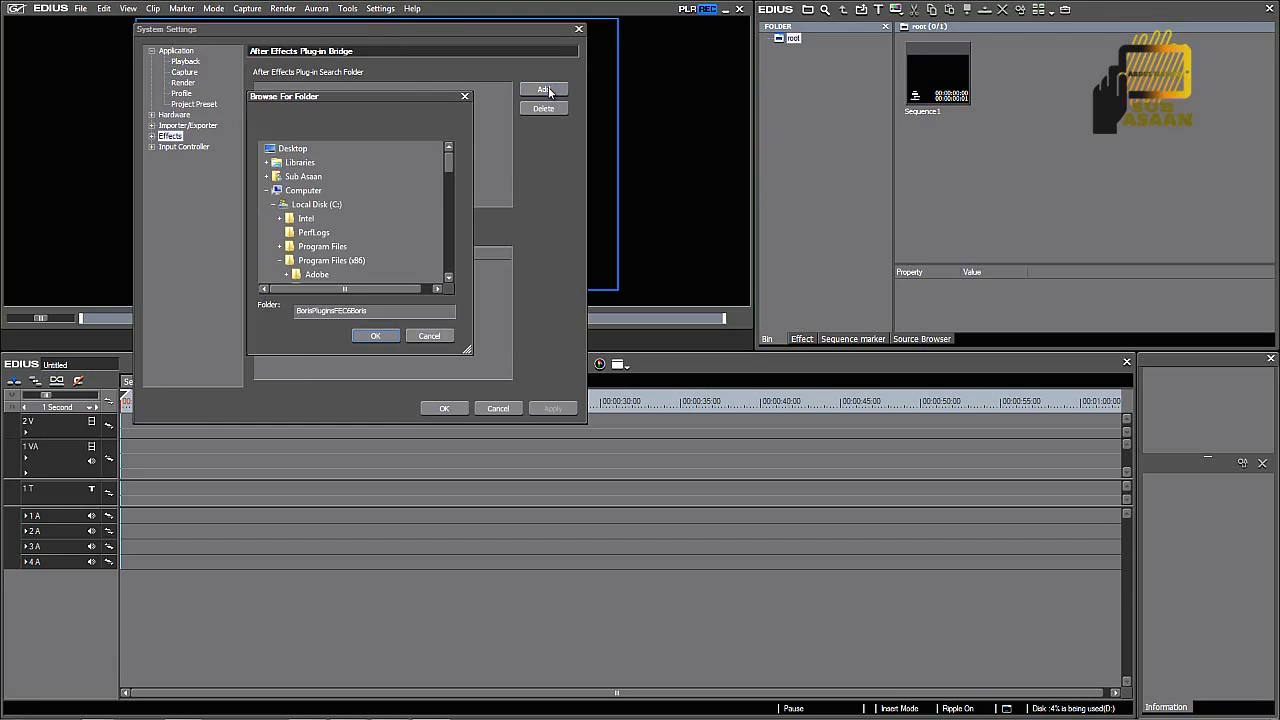
left_click(281, 261)
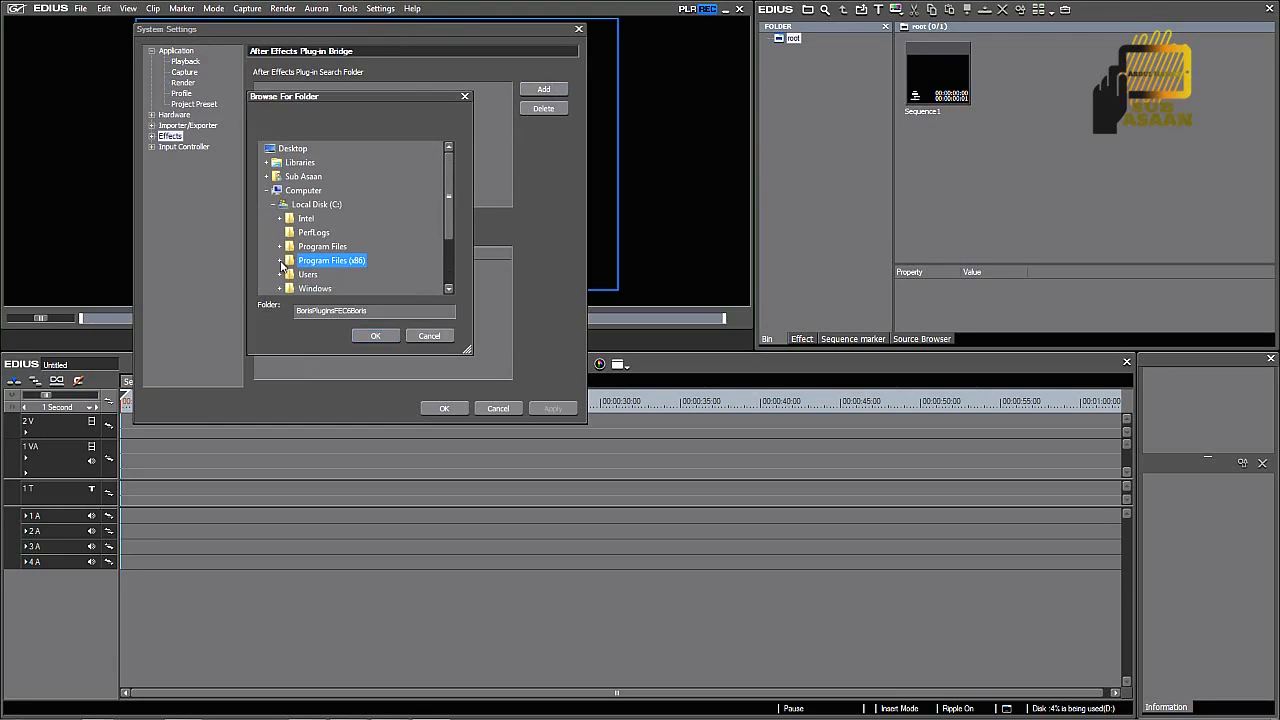
left_click(274, 205)
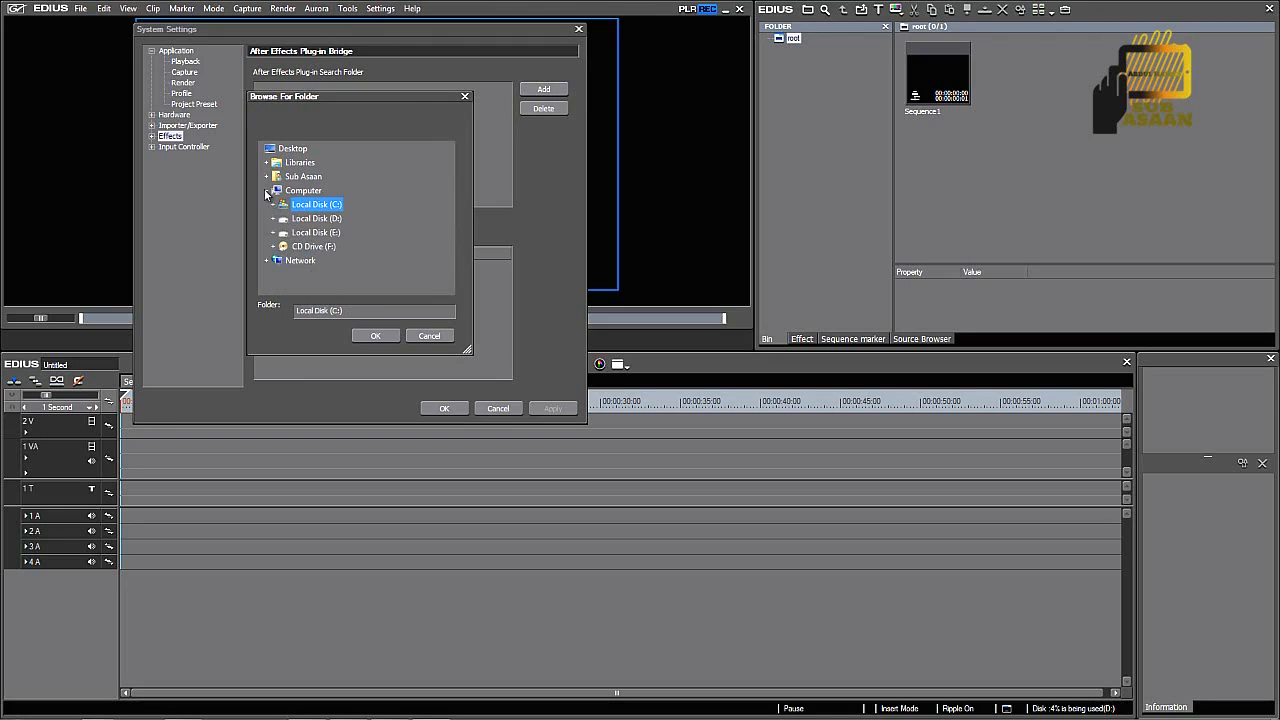
left_click(267, 190)
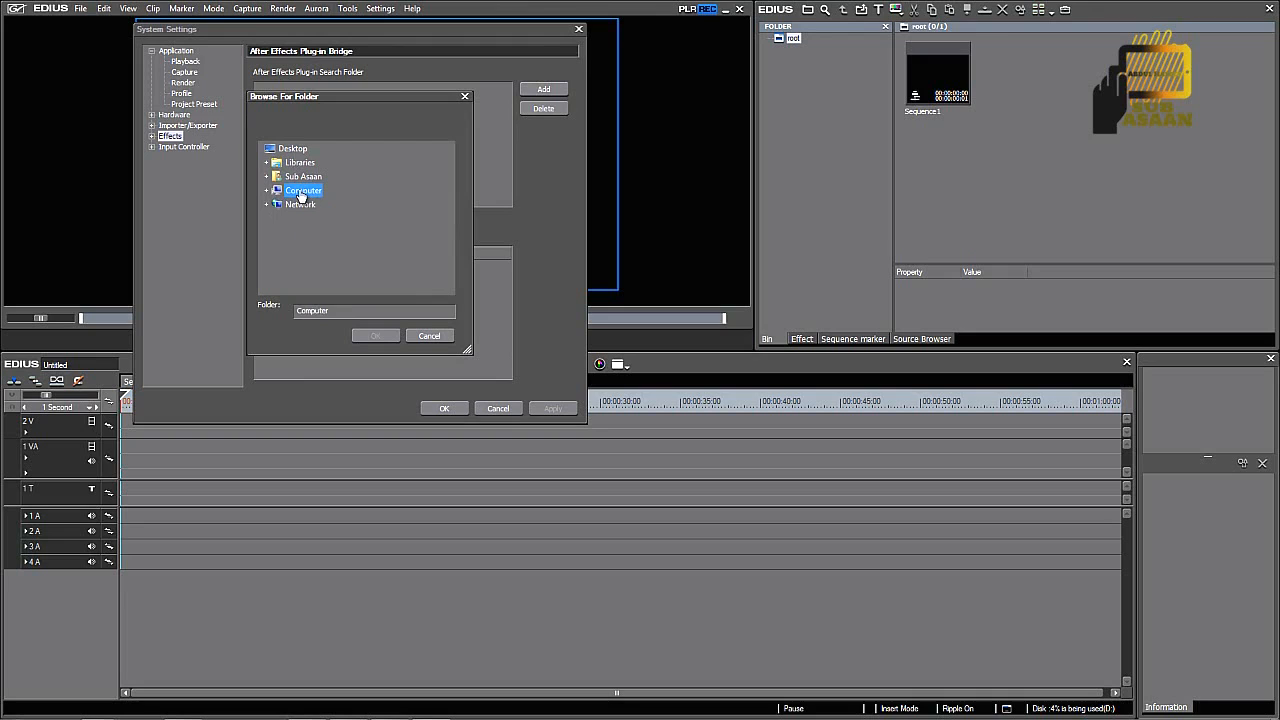
double_click(300, 196)
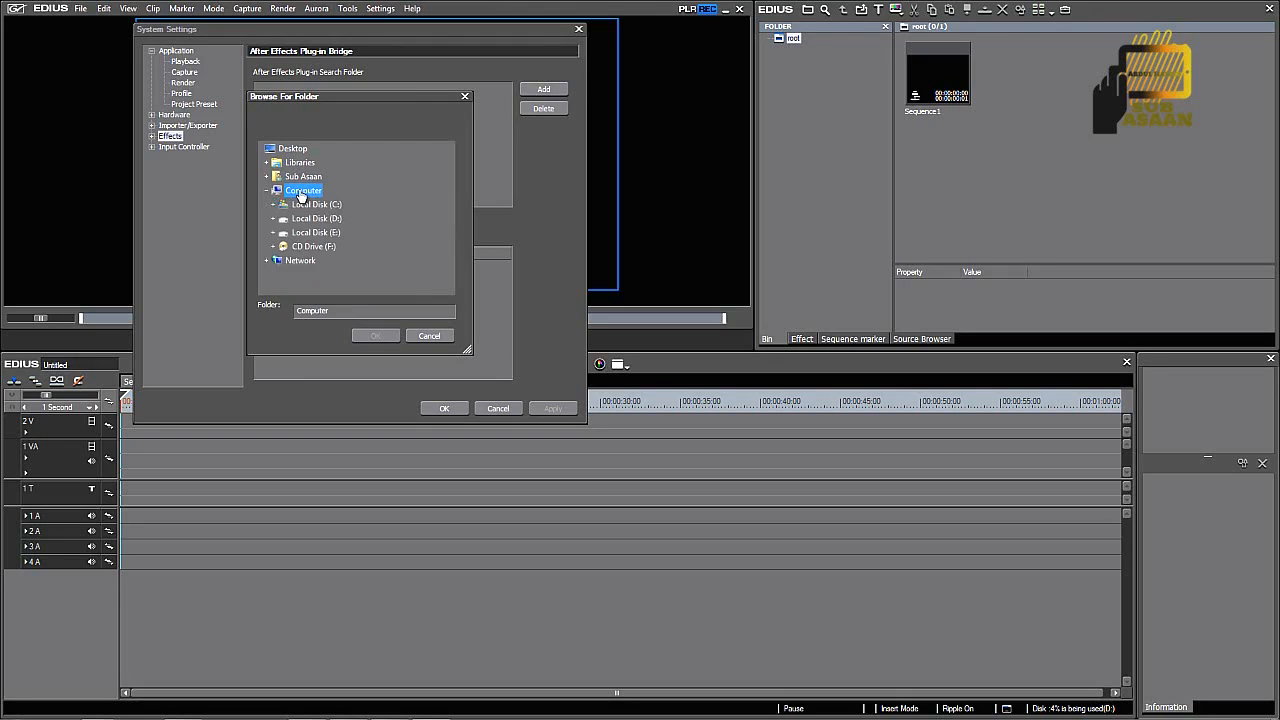
double_click(307, 205)
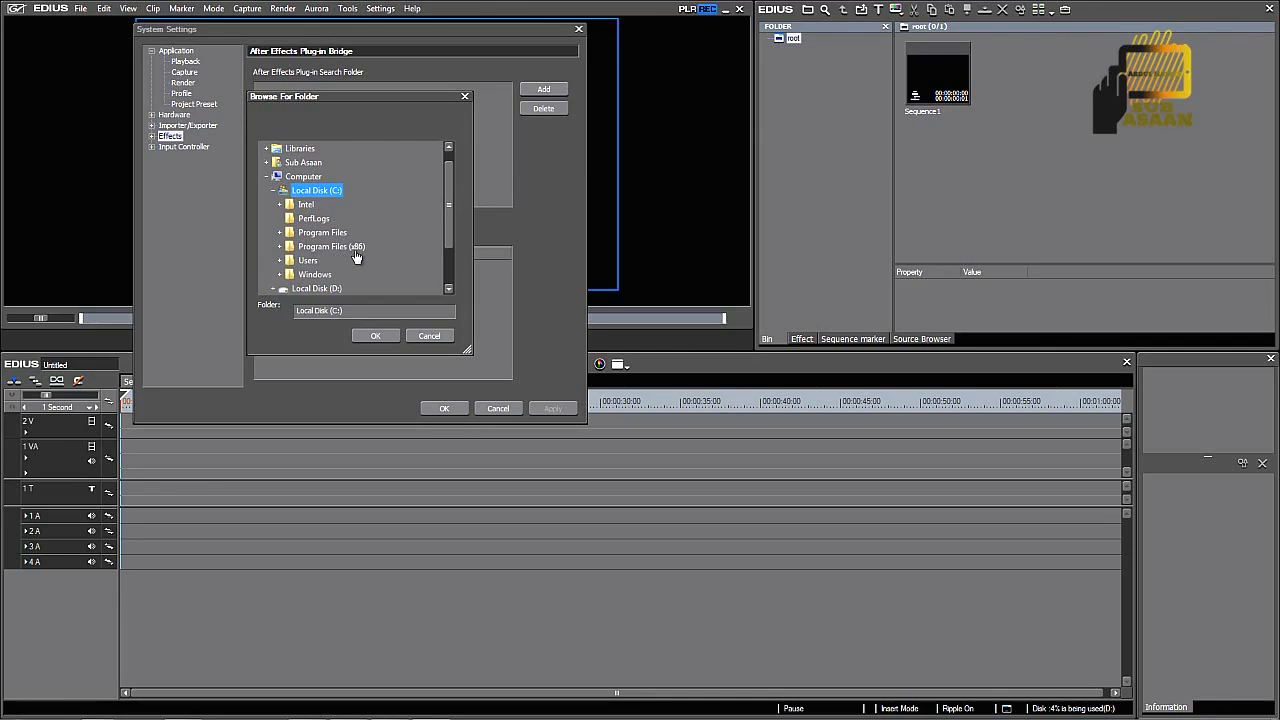
double_click(340, 248)
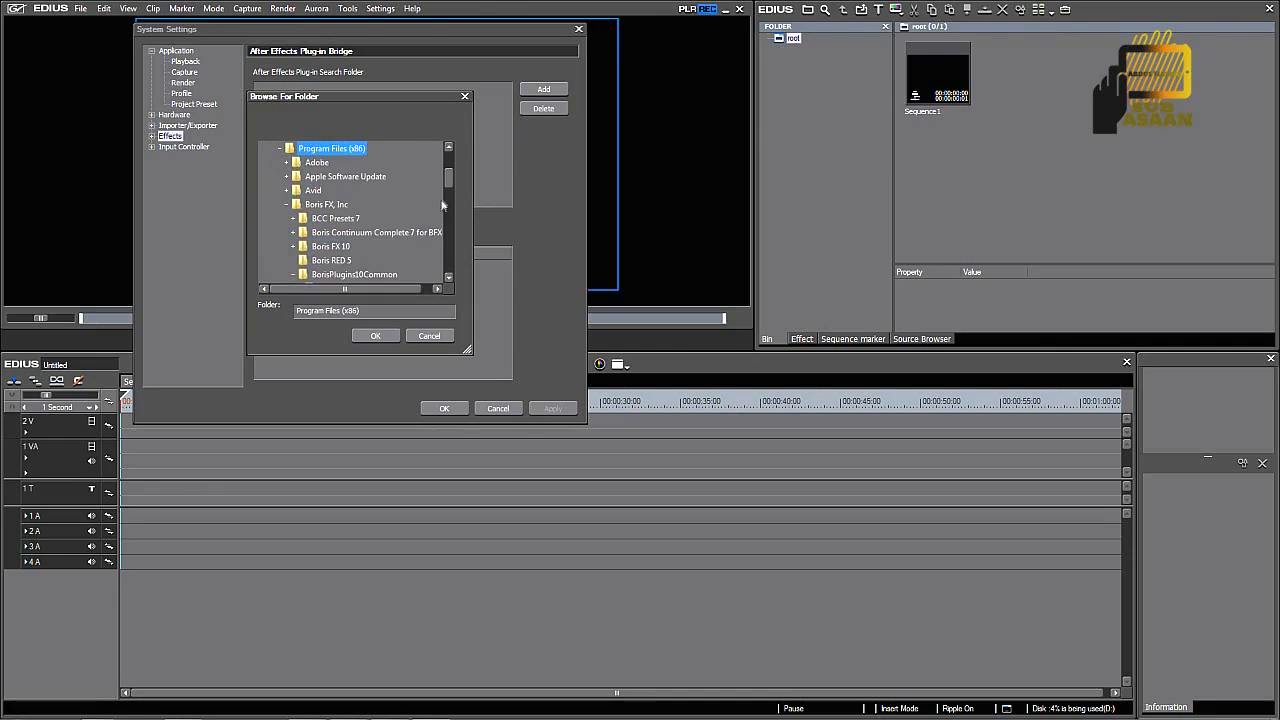
Step: Add the BorisPluginsBCC7Boris folder from Boris FX, Inc > BorisPlugins10Common as a plug-in search folder
scroll(449, 186, "down", 1)
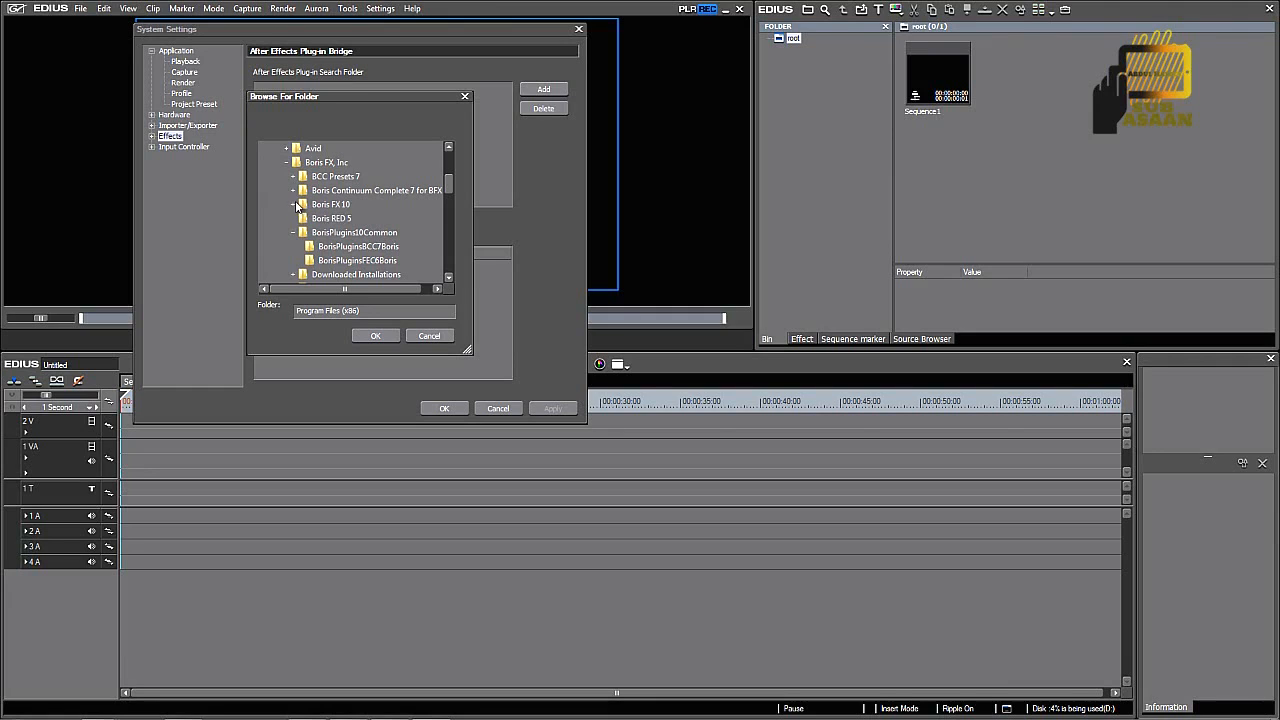
left_click_drag(448, 188, 446, 180)
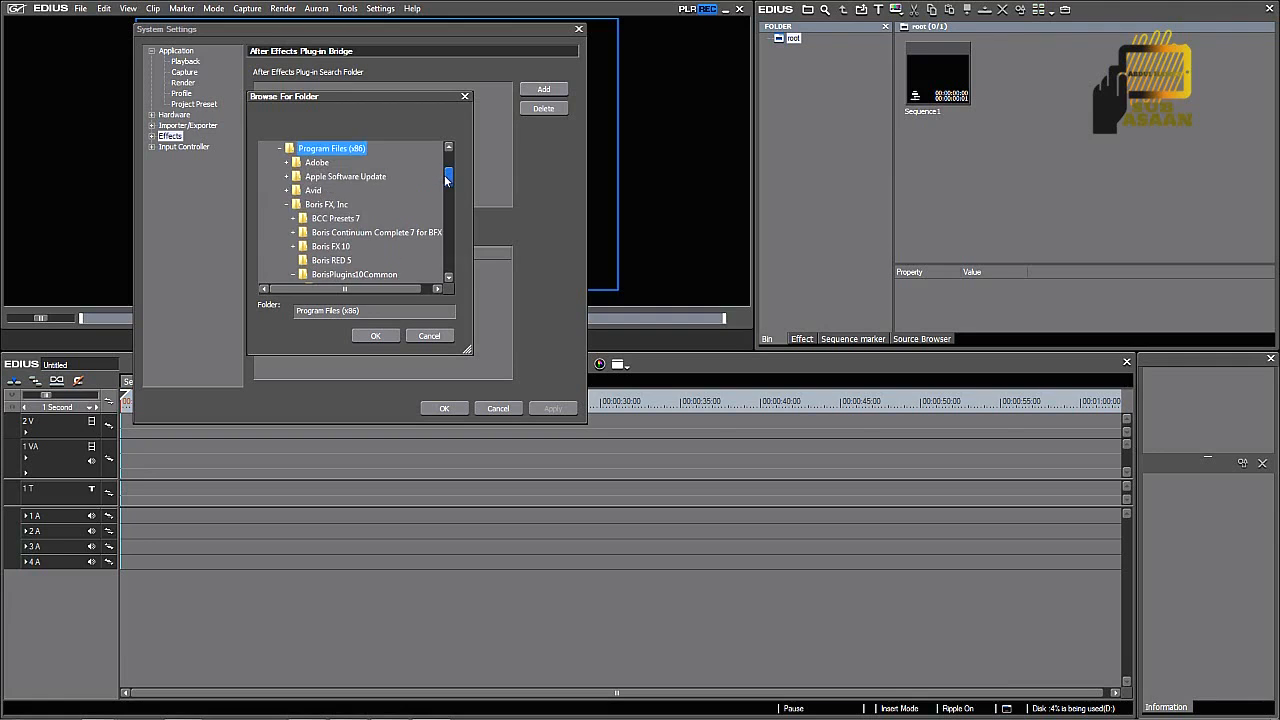
left_click(287, 205)
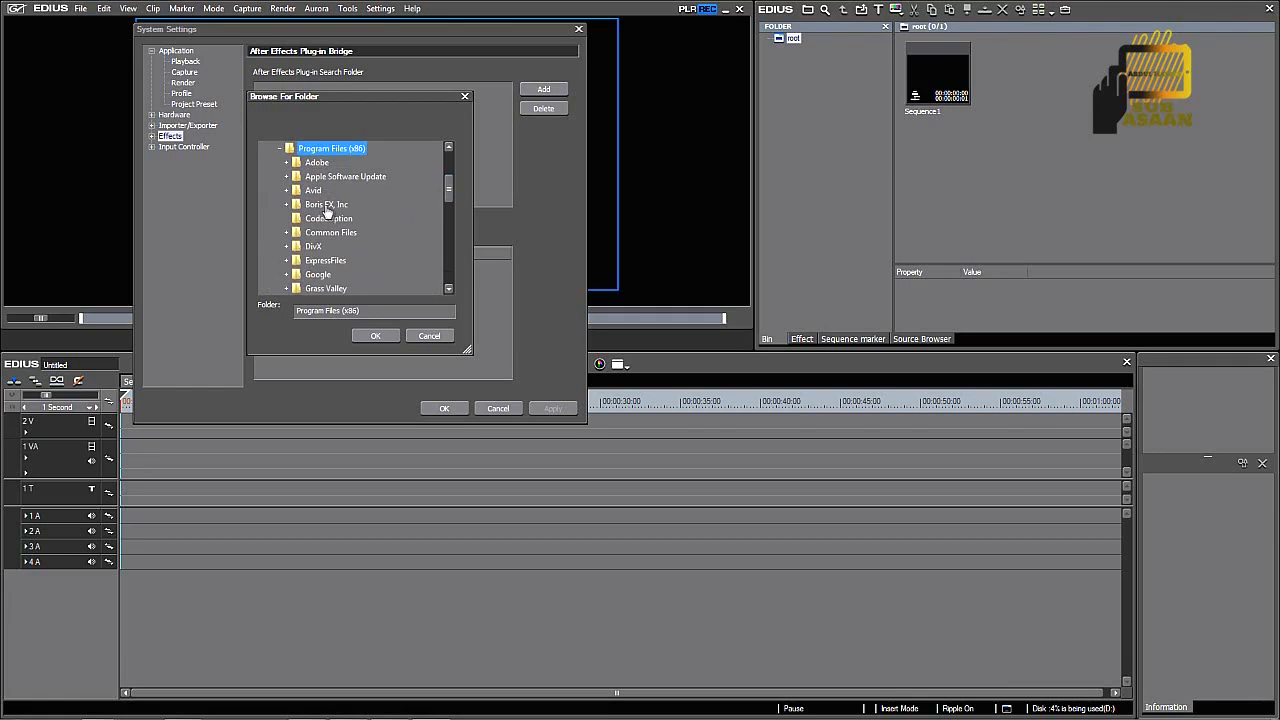
left_click(287, 205)
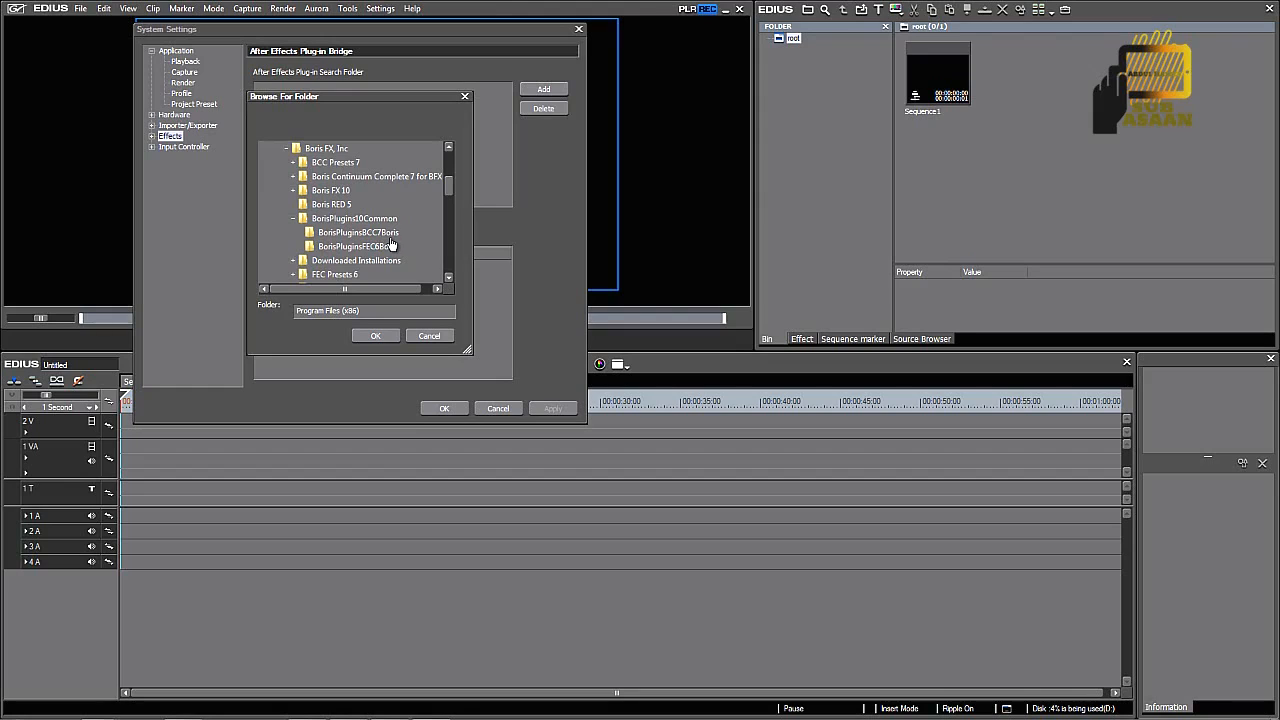
left_click(369, 234)
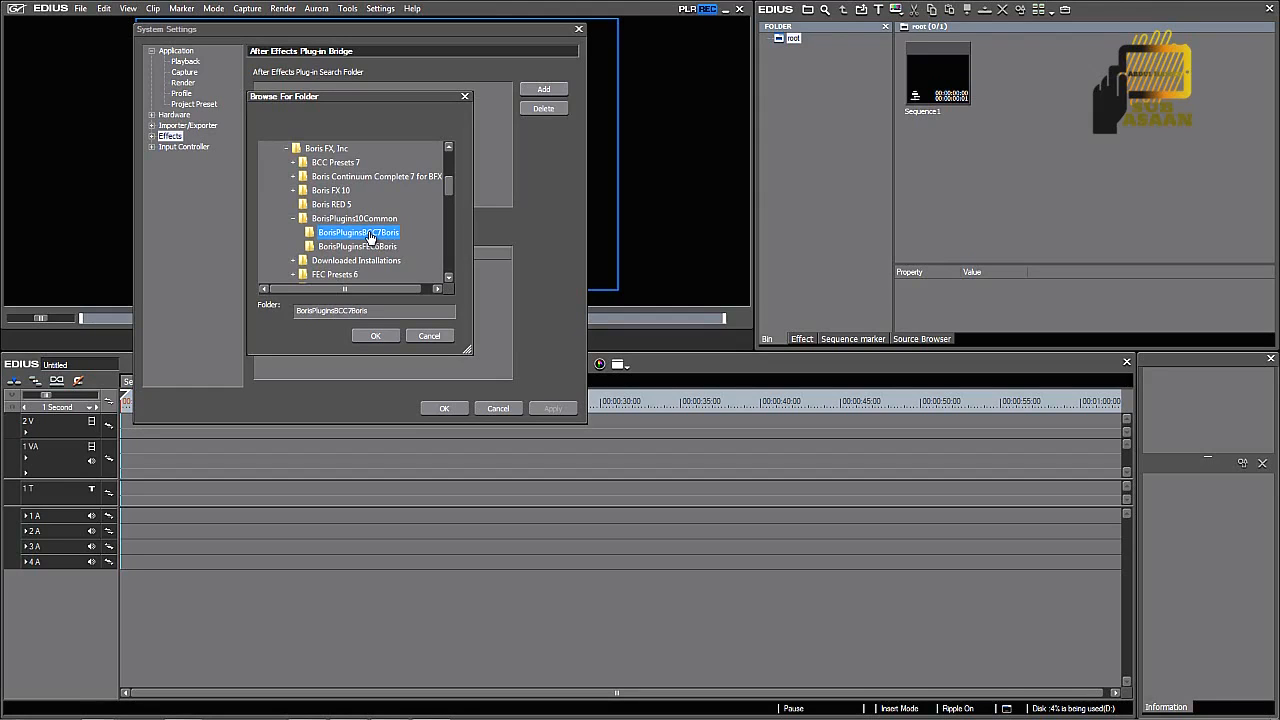
left_click(384, 335)
Step: Add the BorisPluginsFEC6Boris folder as a second plug-in search folder and apply the system settings
left_click(546, 90)
left_click_drag(447, 183, 447, 194)
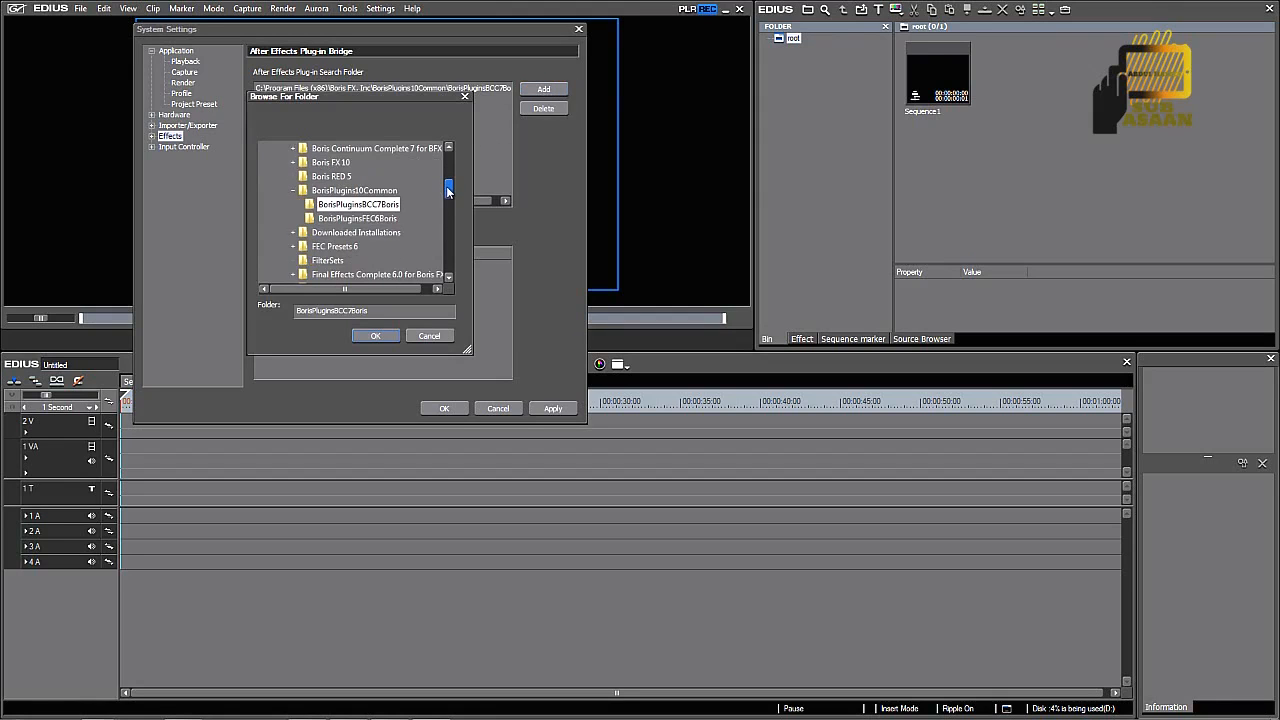
left_click(375, 220)
left_click(386, 337)
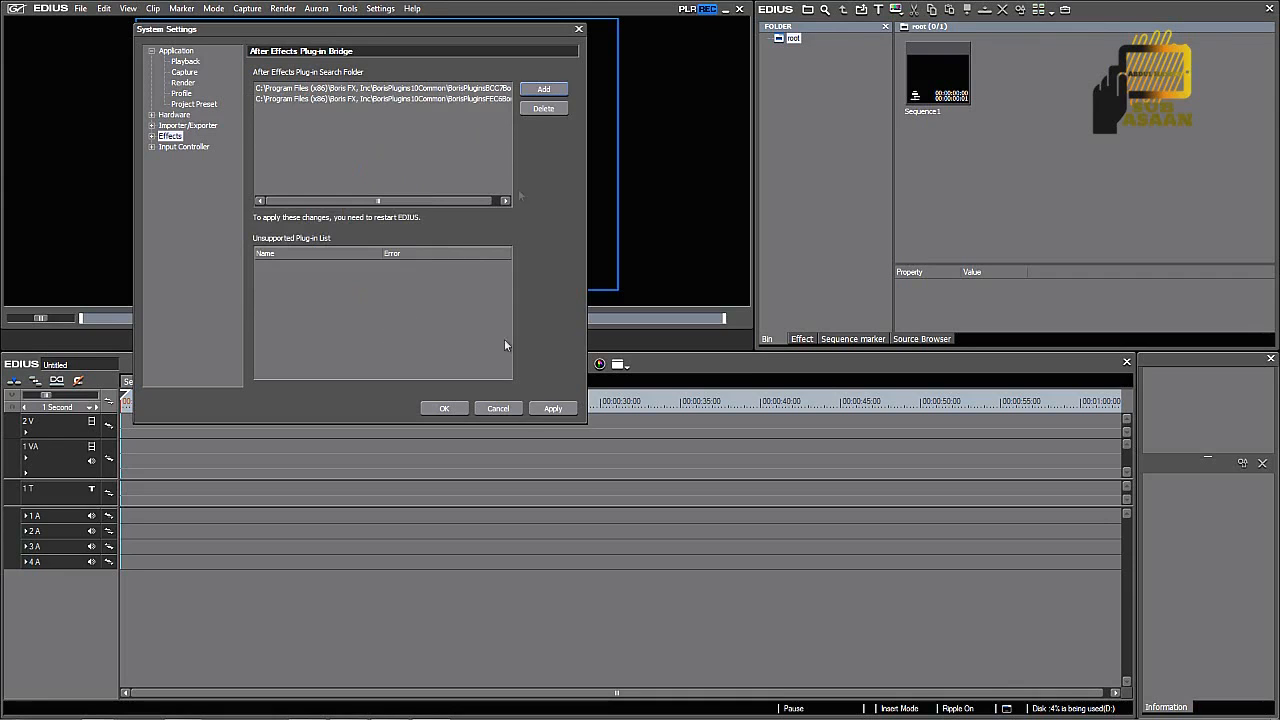
left_click(552, 410)
left_click(455, 408)
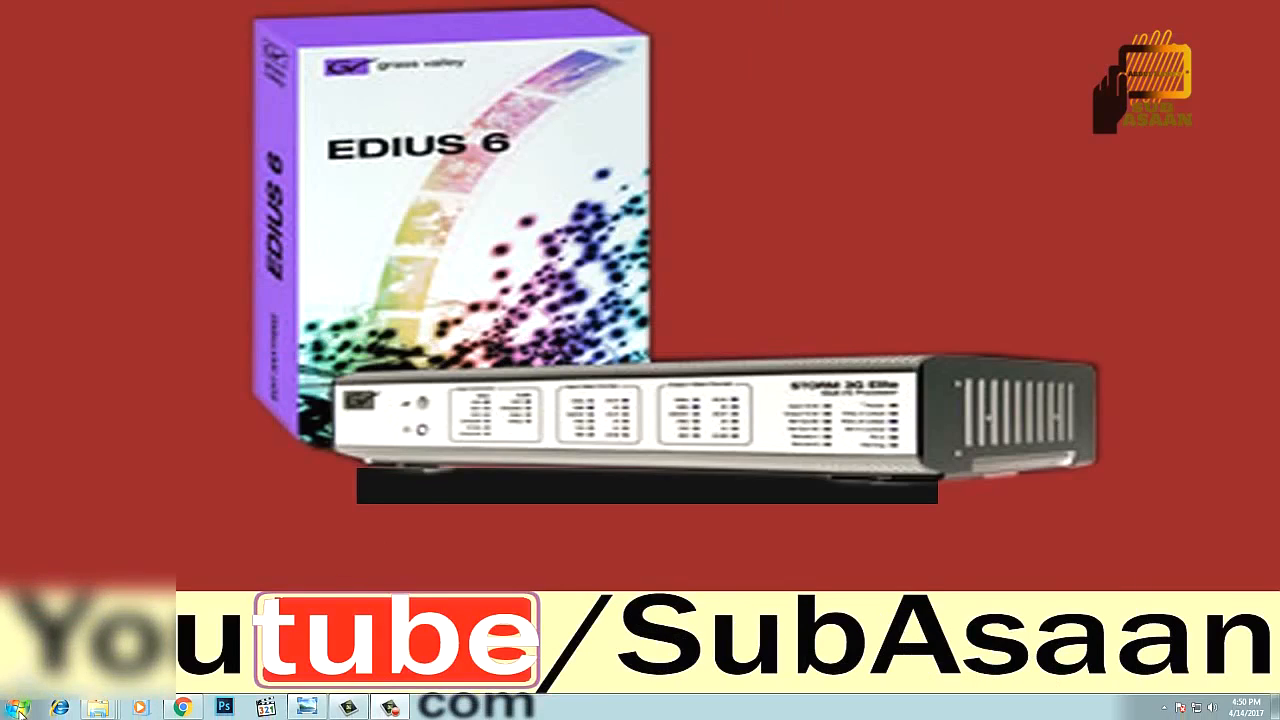
Step: Relaunch EDIUS 6 and create a new project with the HD 1280x720 25p 16:9 8bit preset
left_click(18, 708)
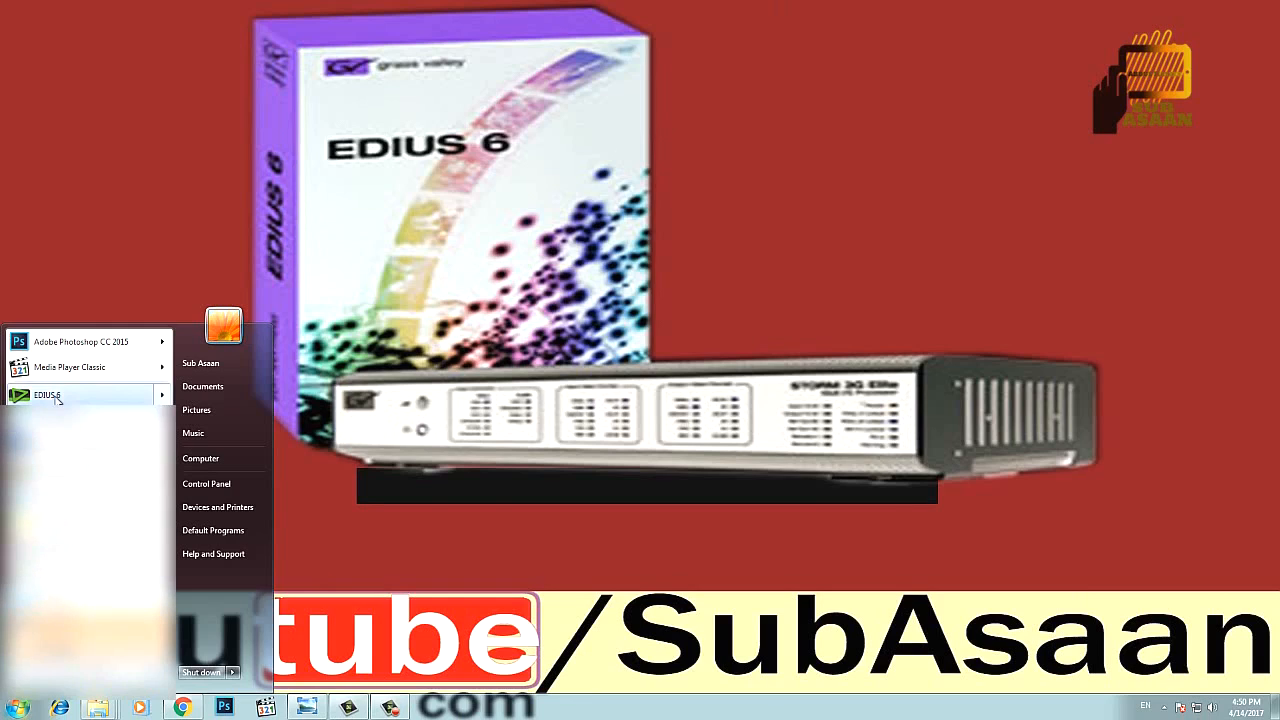
left_click(57, 396)
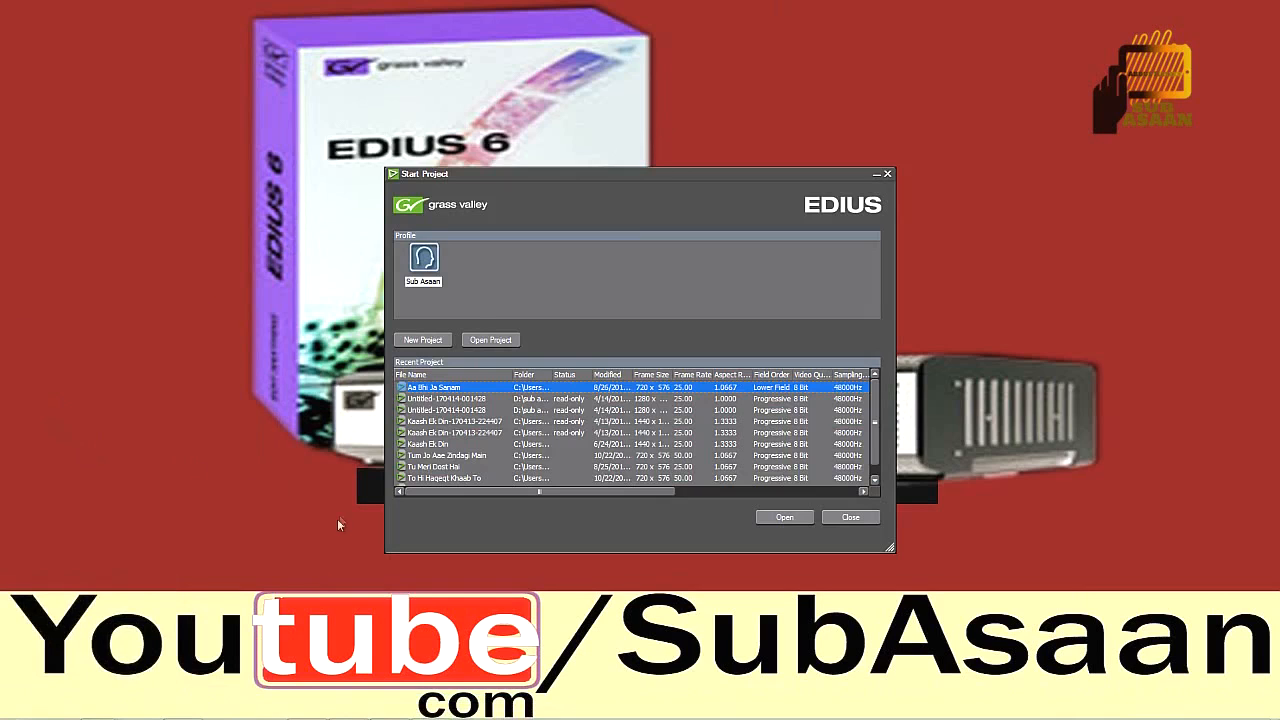
left_click(436, 339)
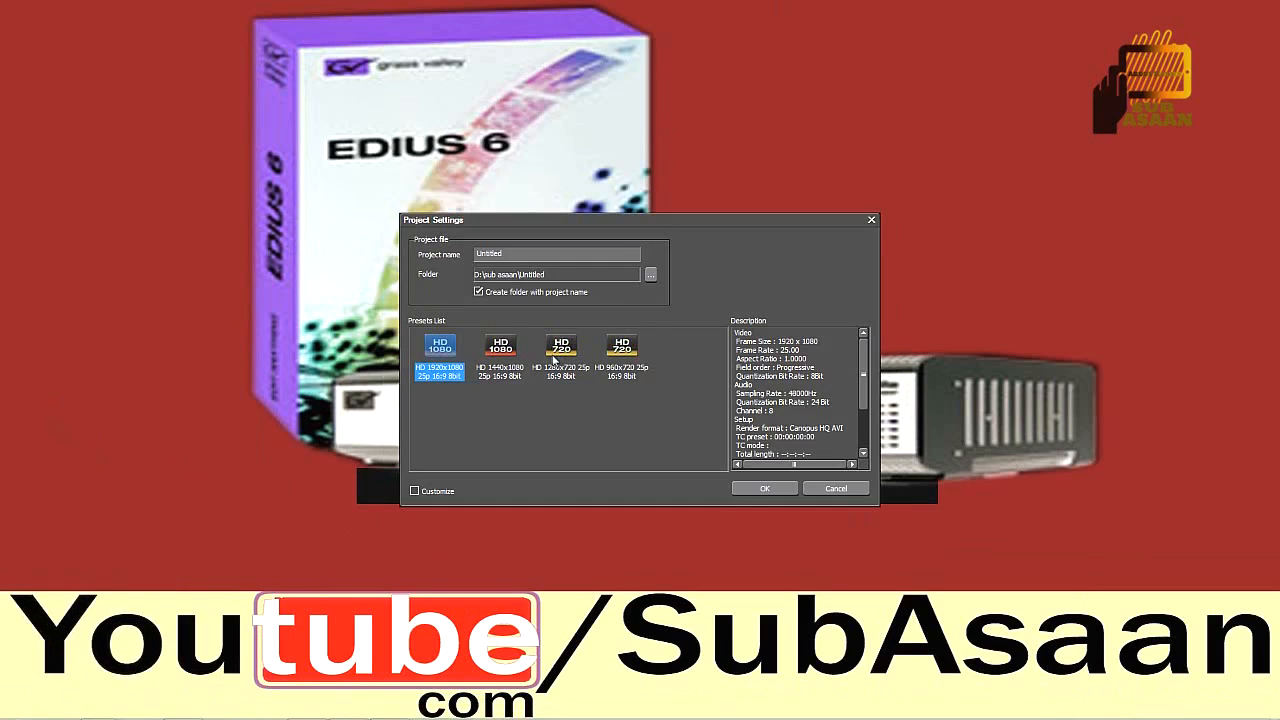
left_click(552, 358)
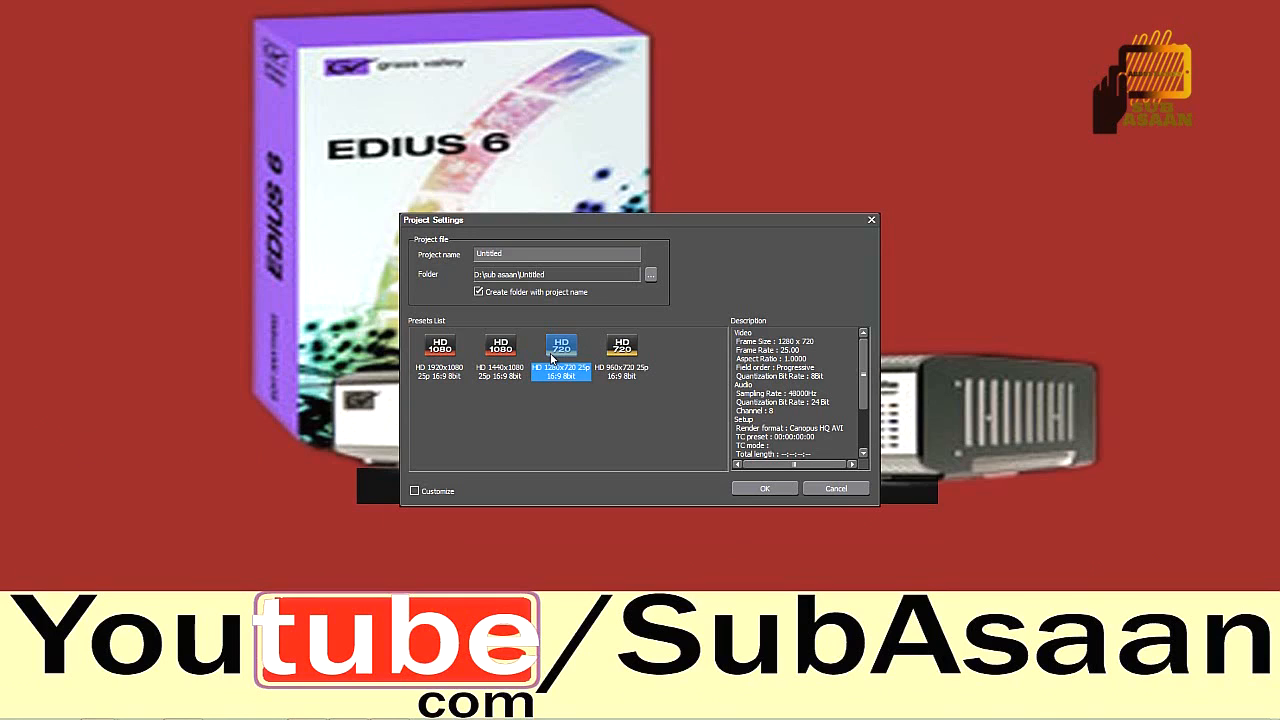
left_click(765, 488)
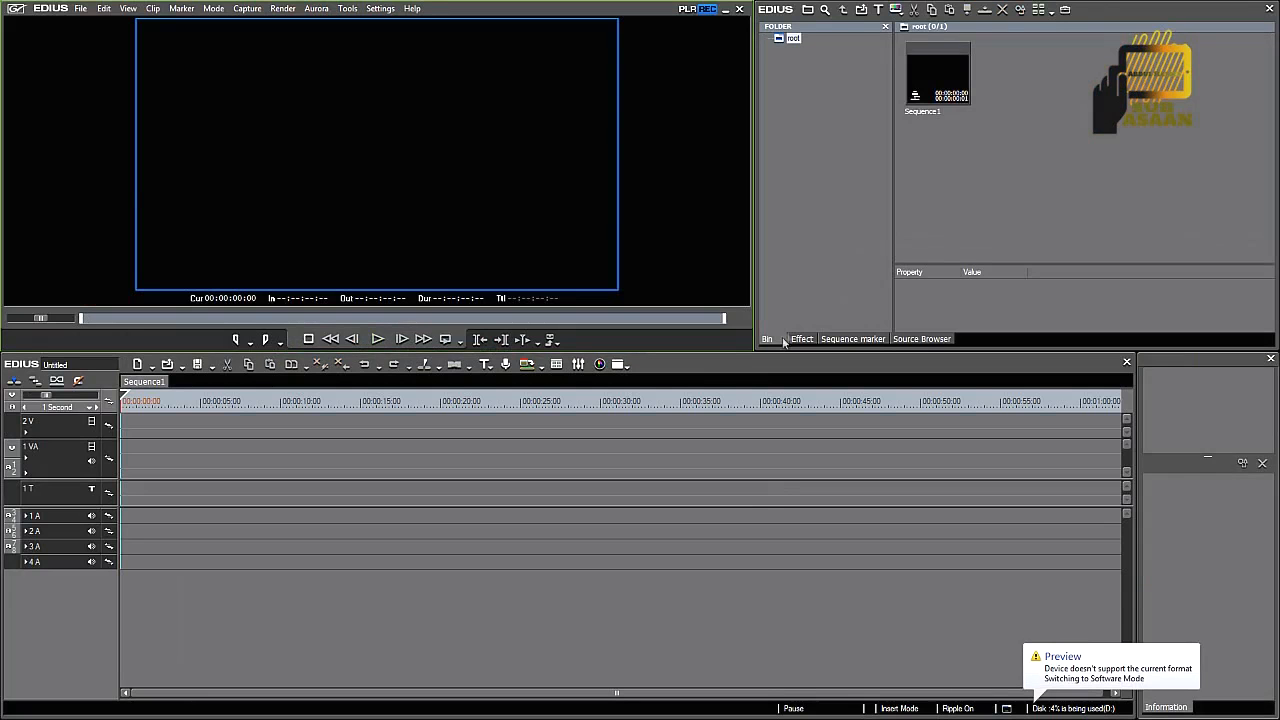
Step: Examine the After Effects Plug-in video filter categories, from Effects through Wipe Transitions
left_click(802, 339)
left_click(790, 115)
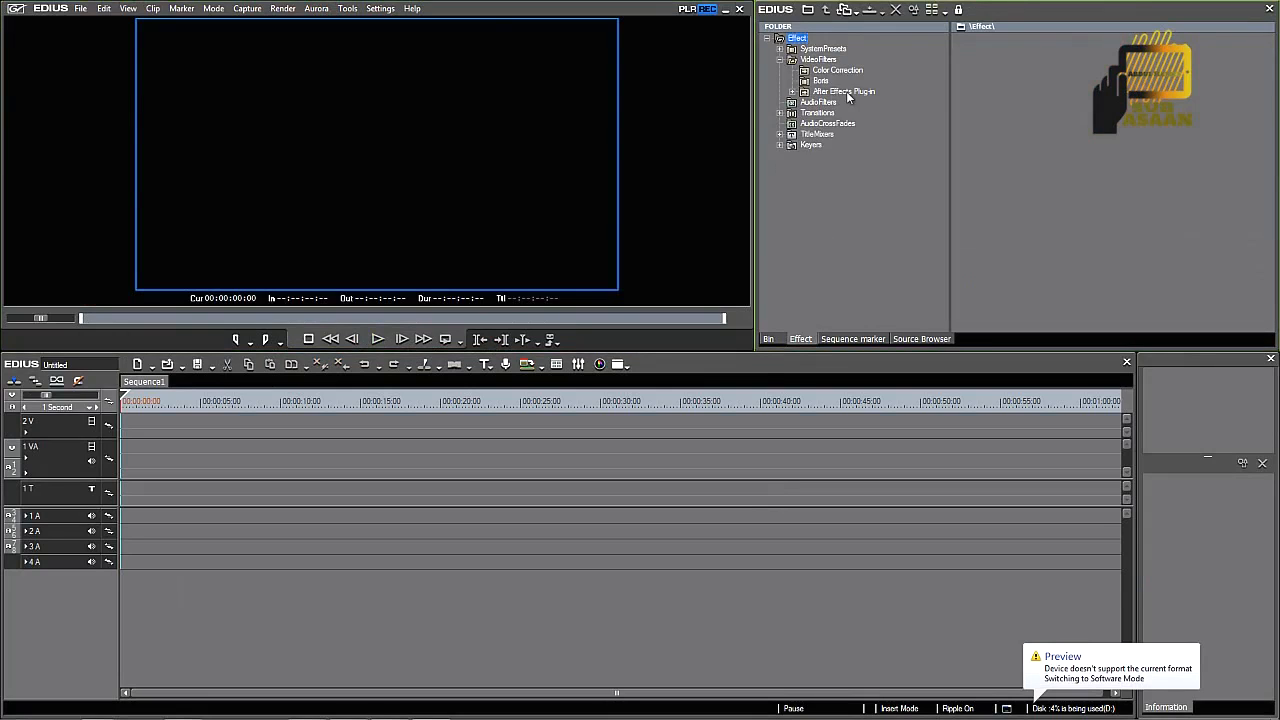
left_click(792, 92)
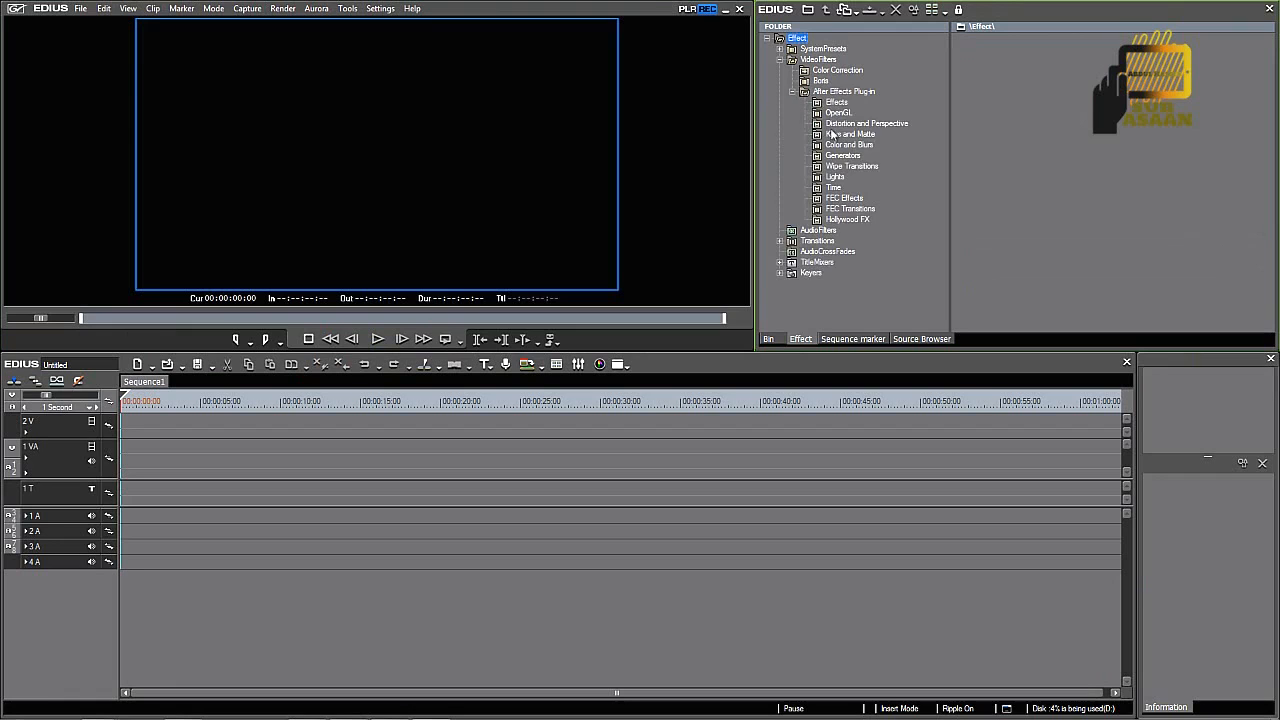
left_click(834, 103)
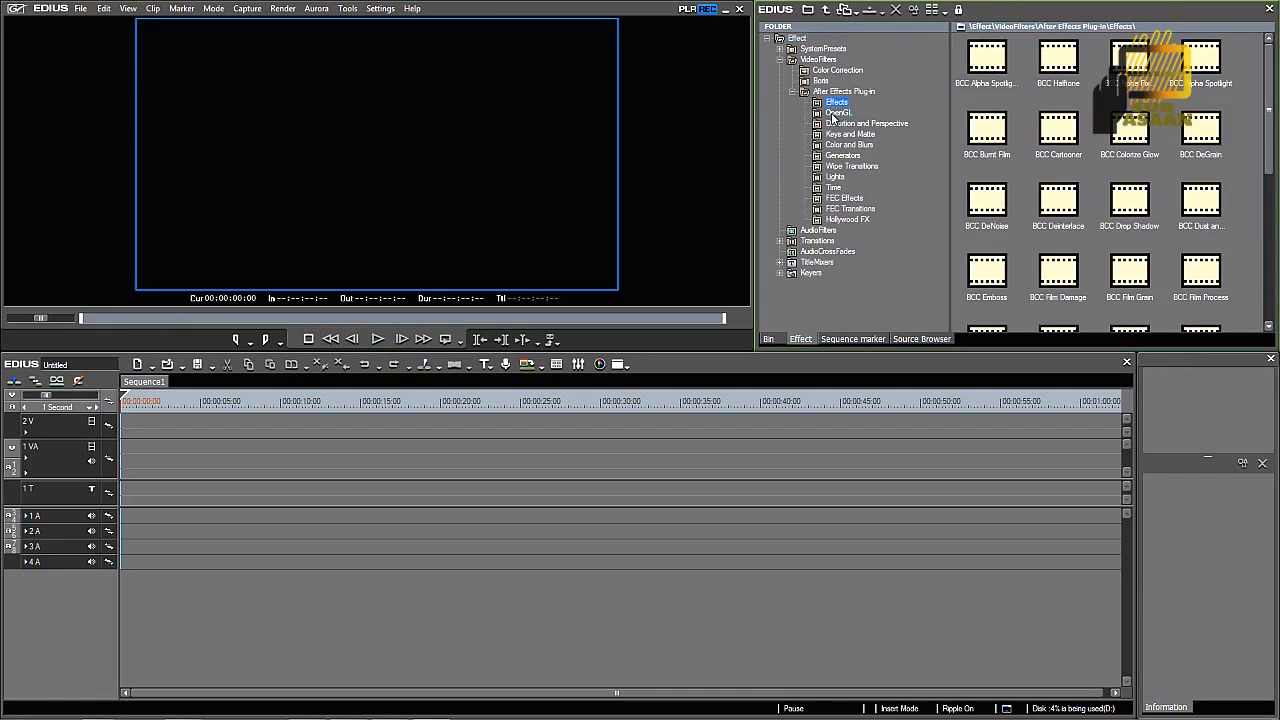
left_click(838, 124)
left_click(846, 135)
left_click(849, 145)
left_click(851, 156)
left_click(833, 167)
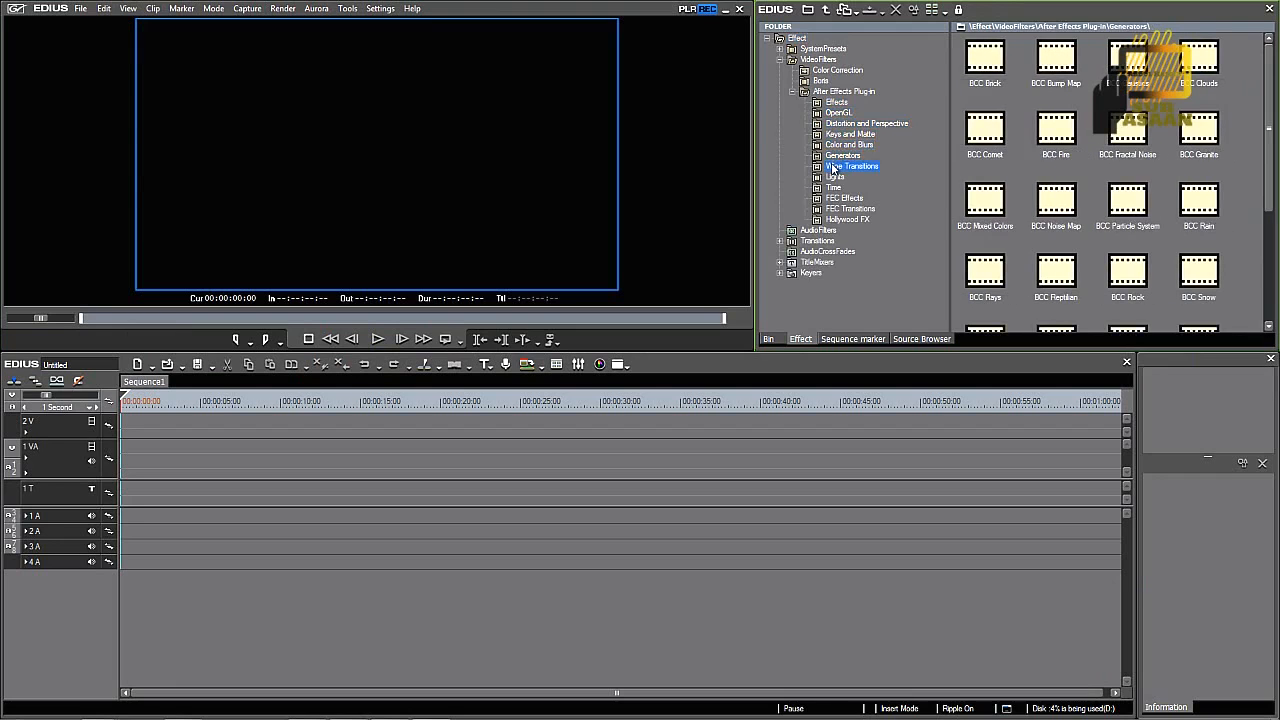
Step: Import the MVI_2726 video clip into the bin and accept its clip properties
left_click(776, 339)
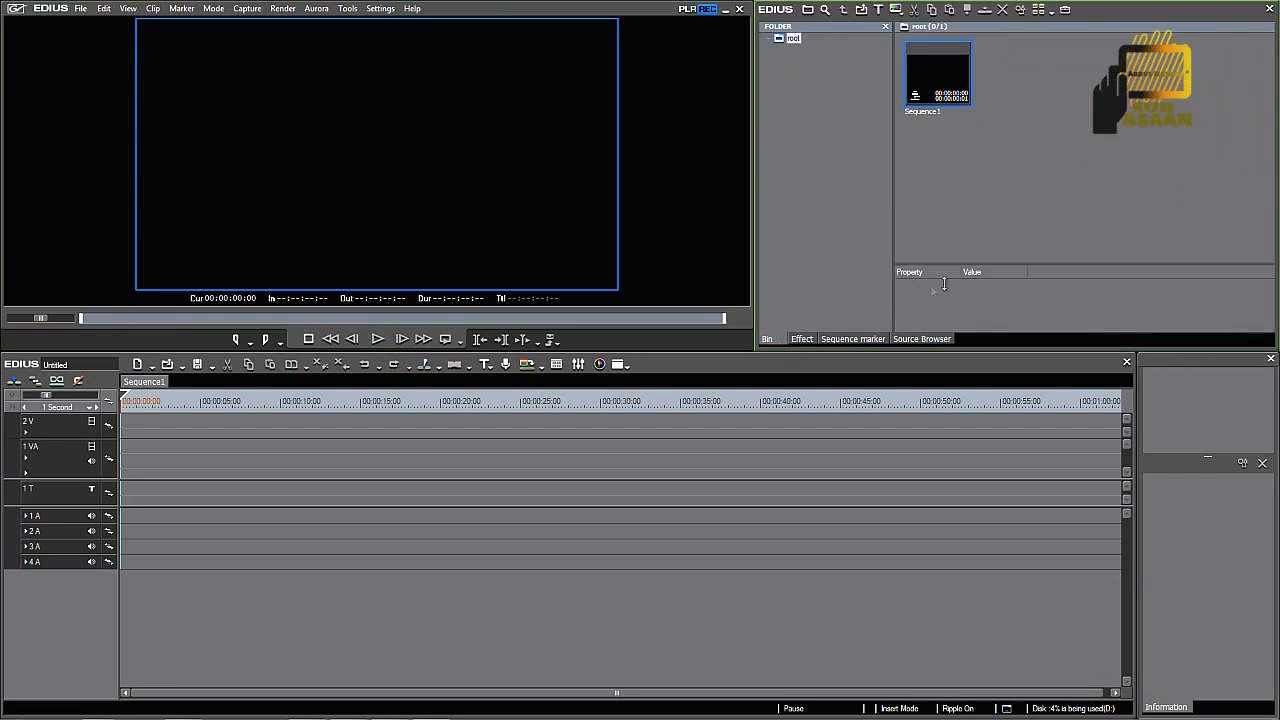
double_click(999, 180)
scroll(1134, 78, "down", 3)
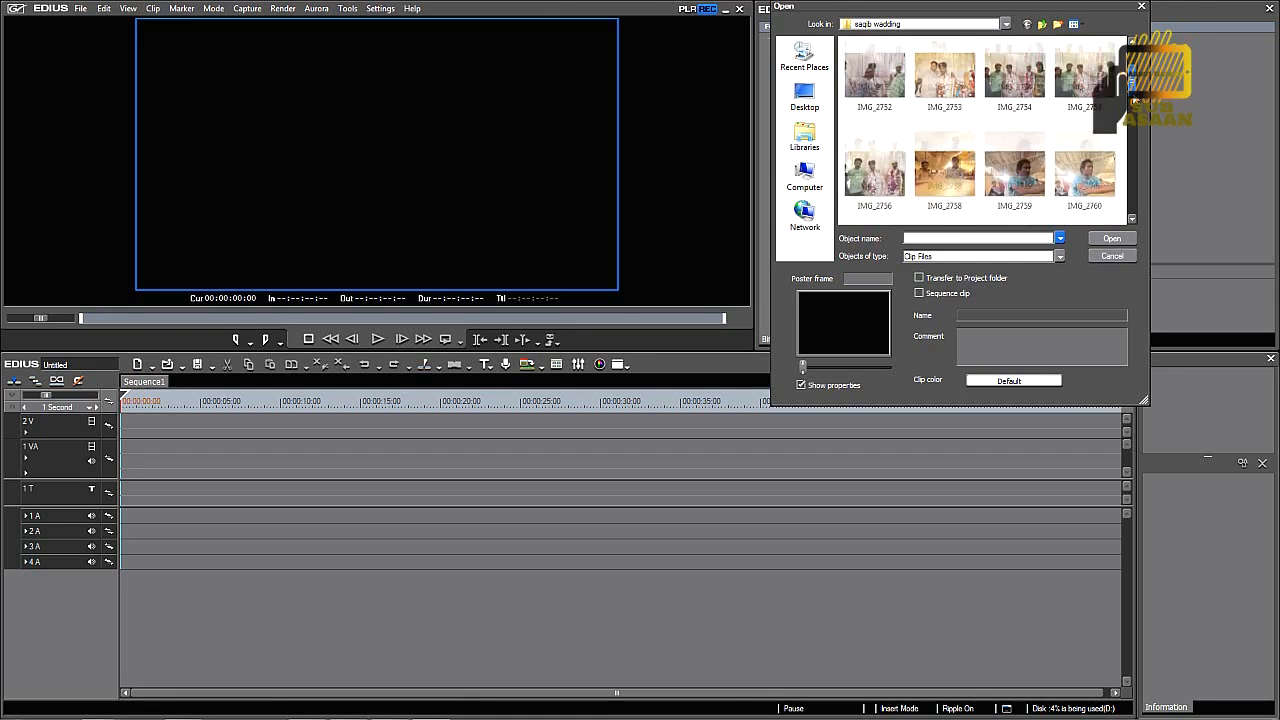
left_click(1098, 140)
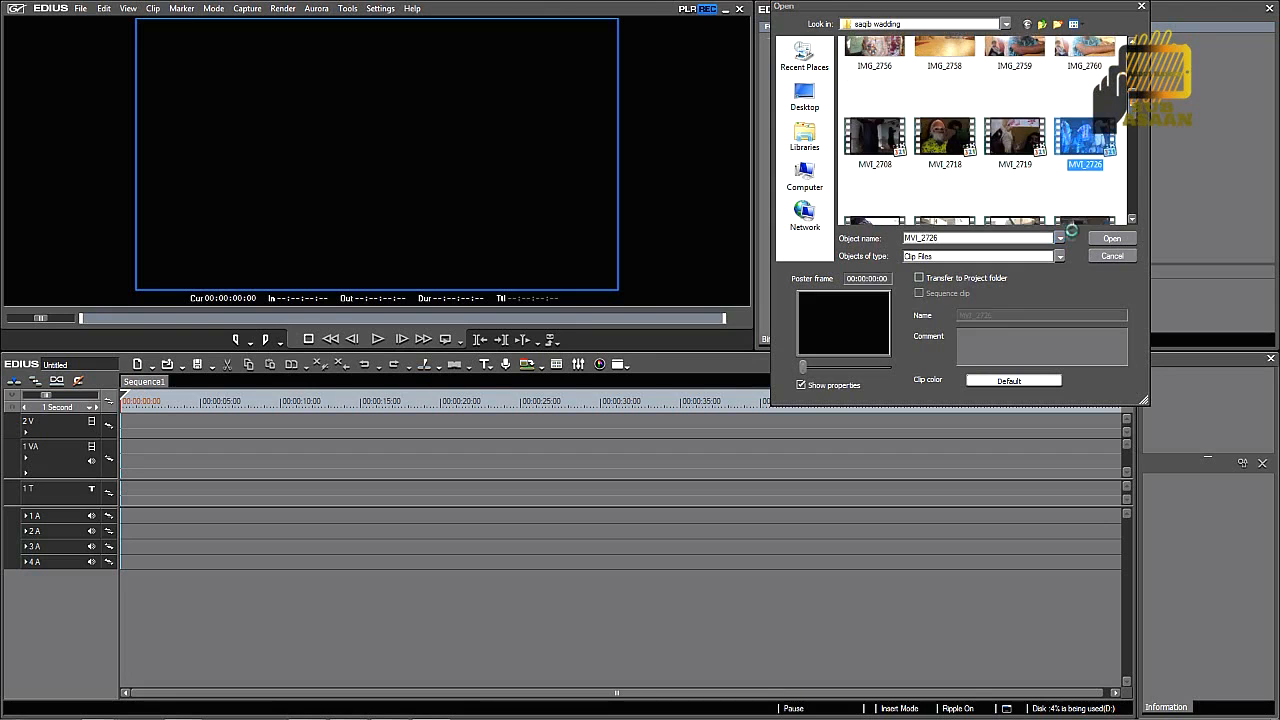
left_click(1108, 239)
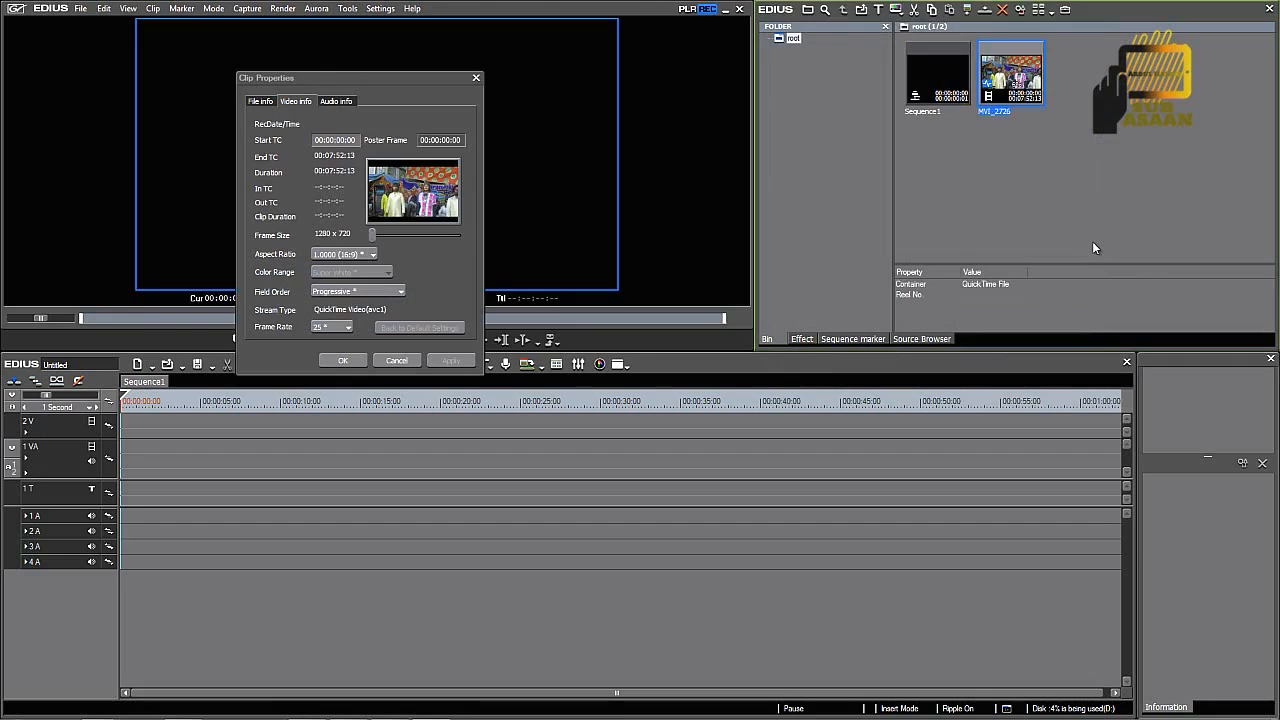
left_click(356, 361)
Step: Place the MVI_2726 clip at the start of the 2V track and split it at about 00:00:04:12
left_click_drag(1012, 80, 195, 411)
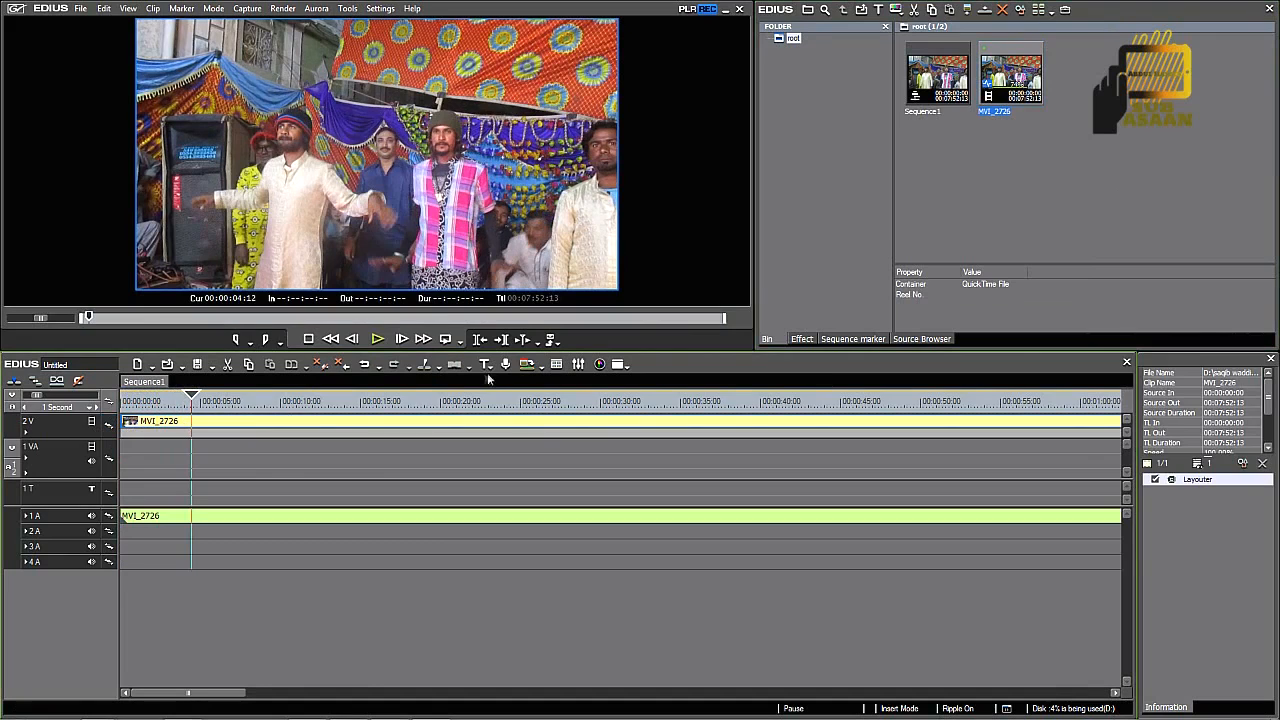
left_click(424, 364)
Step: Apply the BCC Criss-Cross Wipe filter to the first MVI_2726 segment on the 2V track and preview it at about 00:00:00:16
left_click(804, 339)
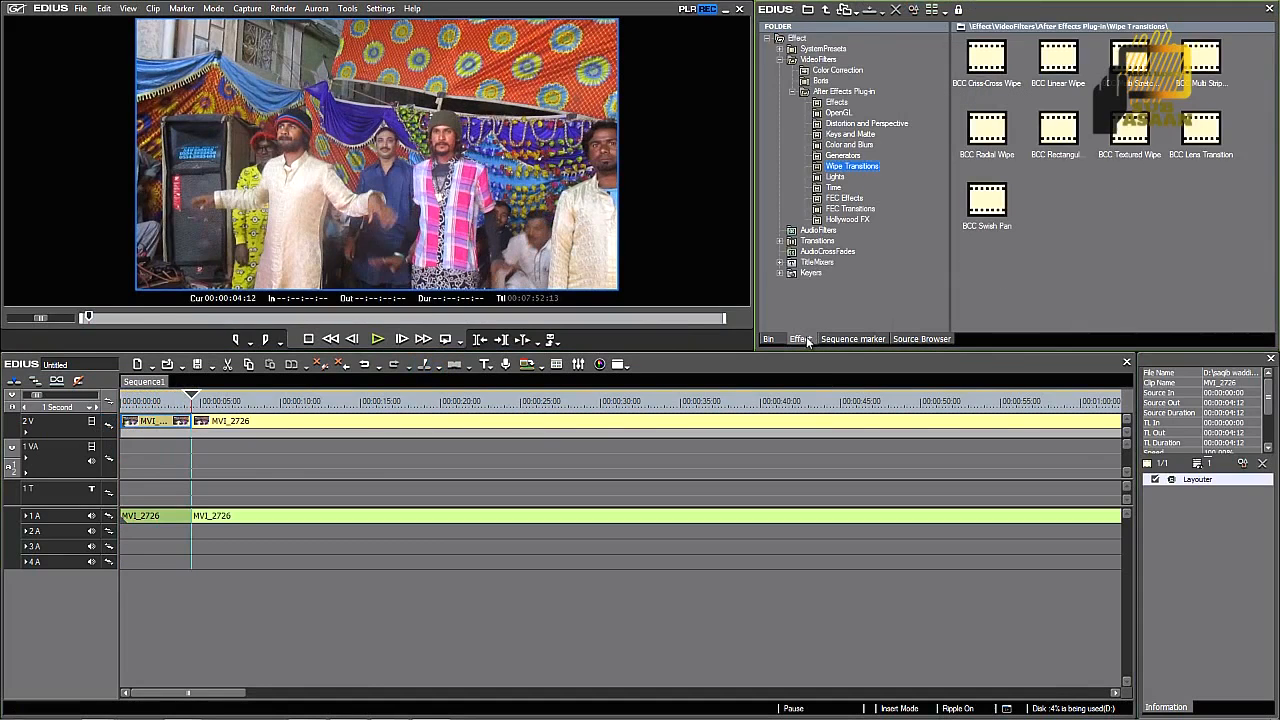
left_click(838, 177)
left_click_drag(978, 64, 130, 402)
left_click(145, 401)
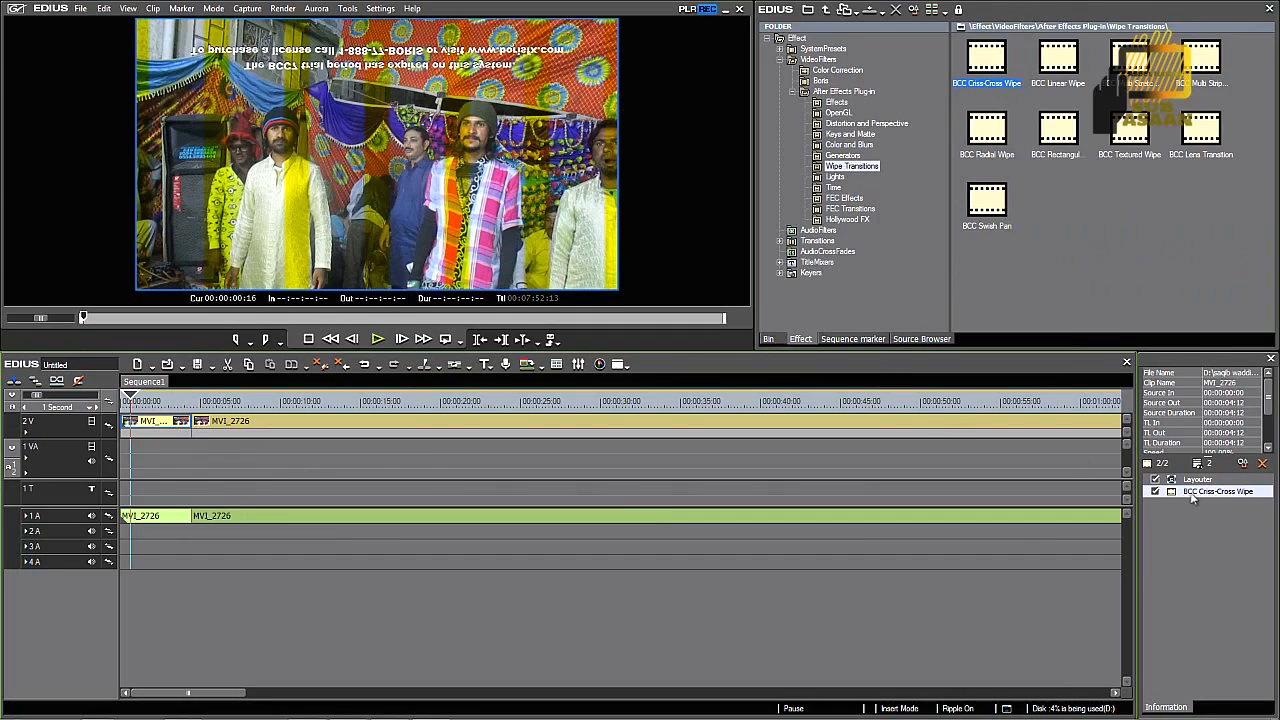
Step: Open the BCC Criss-Cross Wipe settings and set Wipe Center Y to -6.84, Direction to -897 and Rotation Rate to -20.57
left_click(1220, 492)
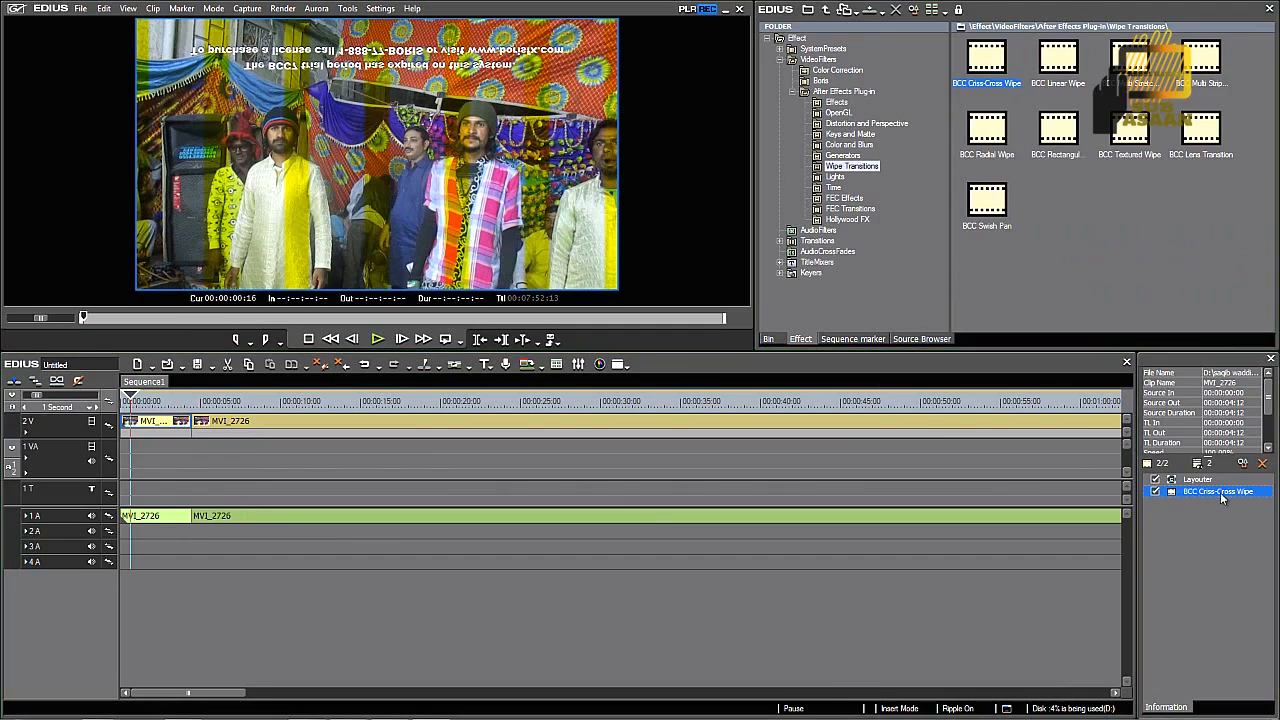
double_click(1220, 492)
left_click_drag(1153, 400, 917, 300)
mouse_move(1028, 336)
left_mouse_down()
mouse_move(1028, 354)
mouse_move(1028, 336)
left_mouse_up()
left_click_drag(868, 352, 861, 418)
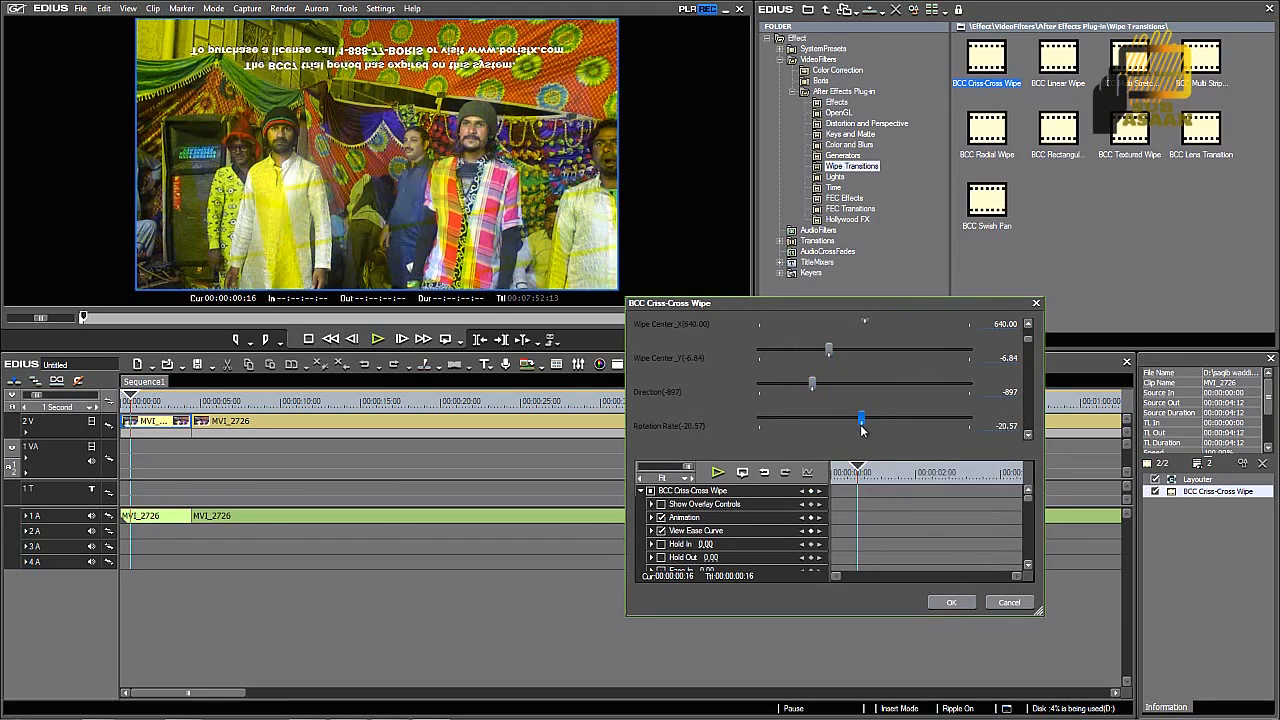
left_click_drag(1029, 340, 1028, 350)
left_click_drag(848, 381, 878, 381)
scroll(1027, 350, "up", 2)
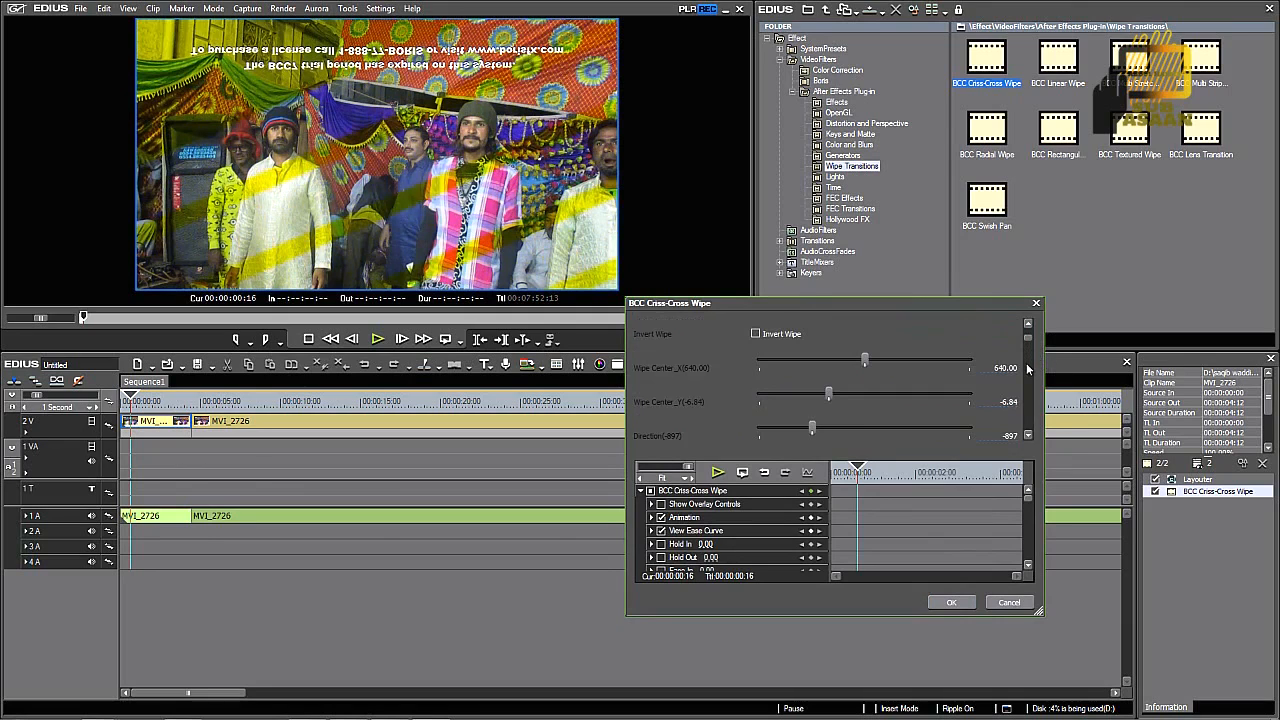
Step: Set the wipe's Manual Separation 1 to 57.14, Amount 1 to 92.38, Position 1 to 25.08 and Width 1 to -40.31, and accept the settings
left_click_drag(1029, 340, 1030, 352)
left_click_drag(840, 370, 790, 371)
left_click_drag(910, 436, 863, 438)
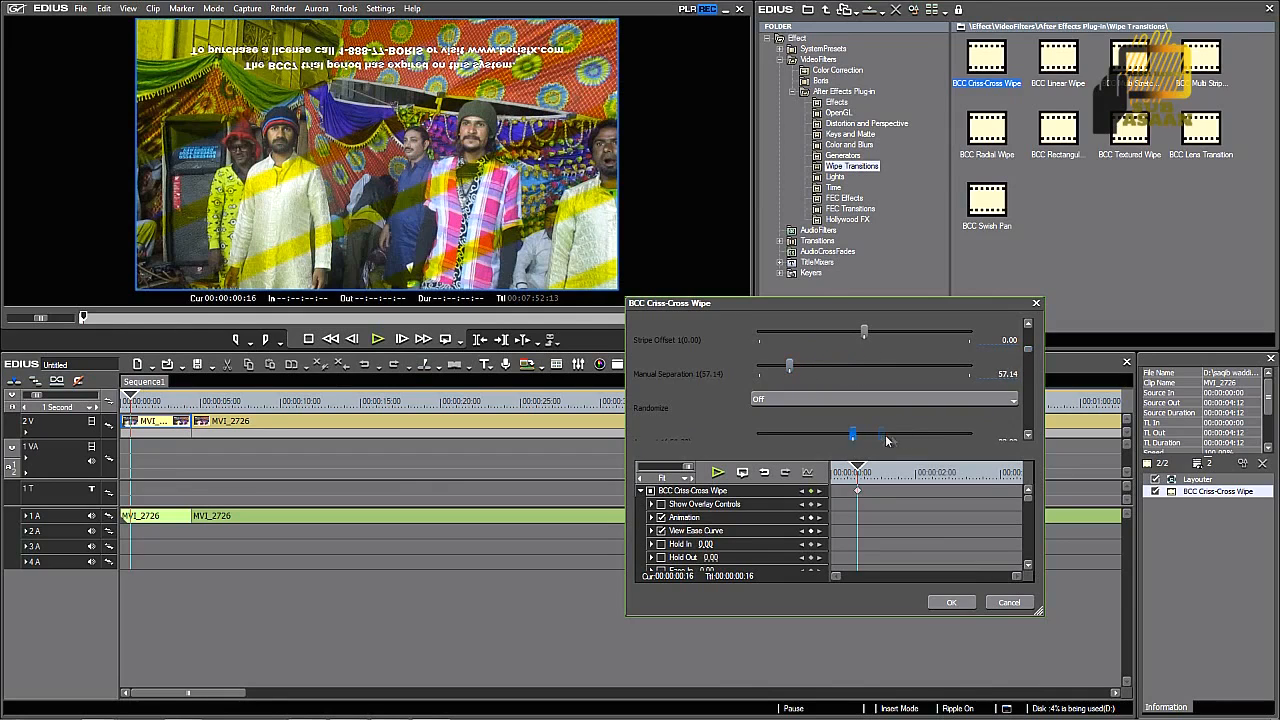
left_click(1028, 435)
left_click(1028, 435)
left_click_drag(888, 378, 822, 420)
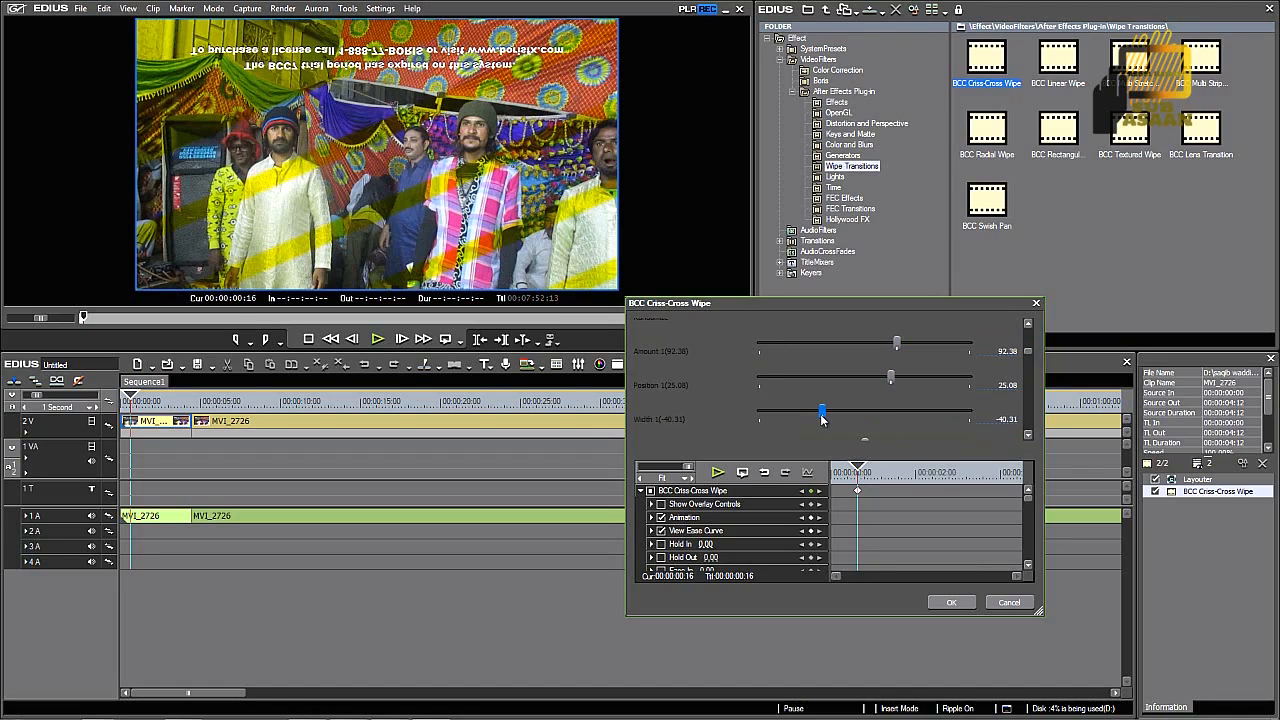
left_click(951, 602)
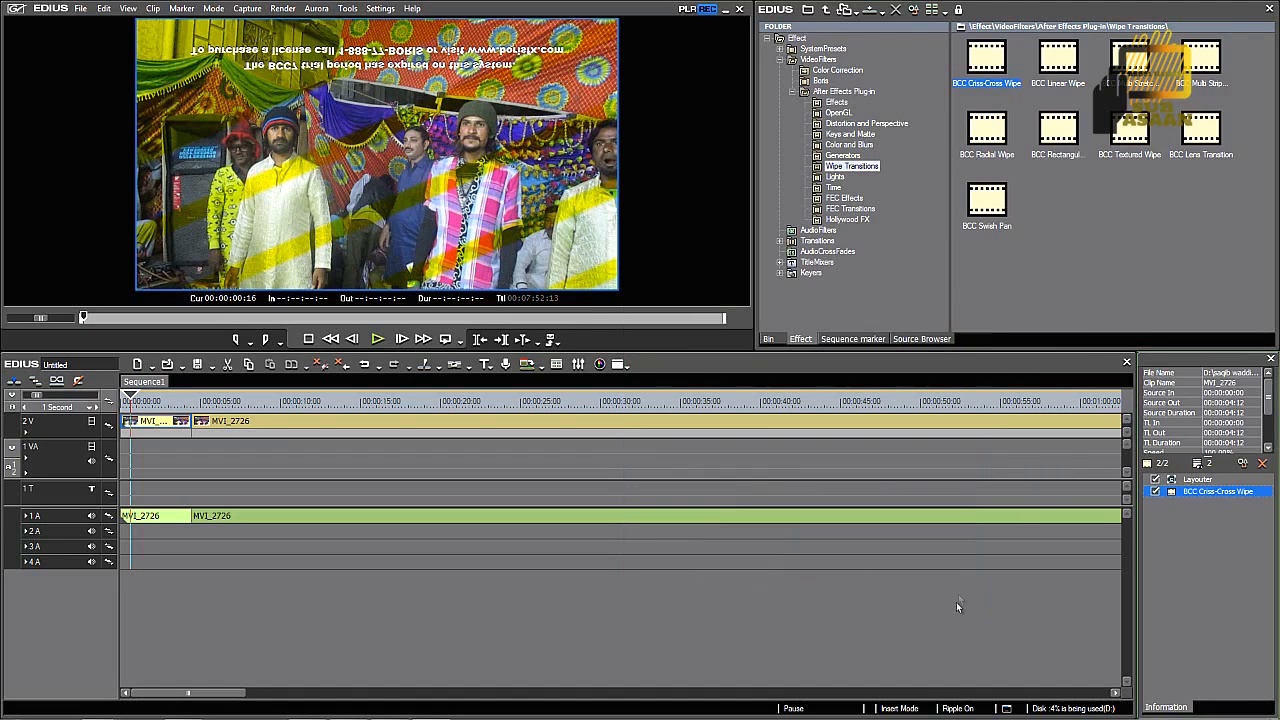
Step: Display the Hollywood FX category of the After Effects Plug-in video filters
left_click(849, 218)
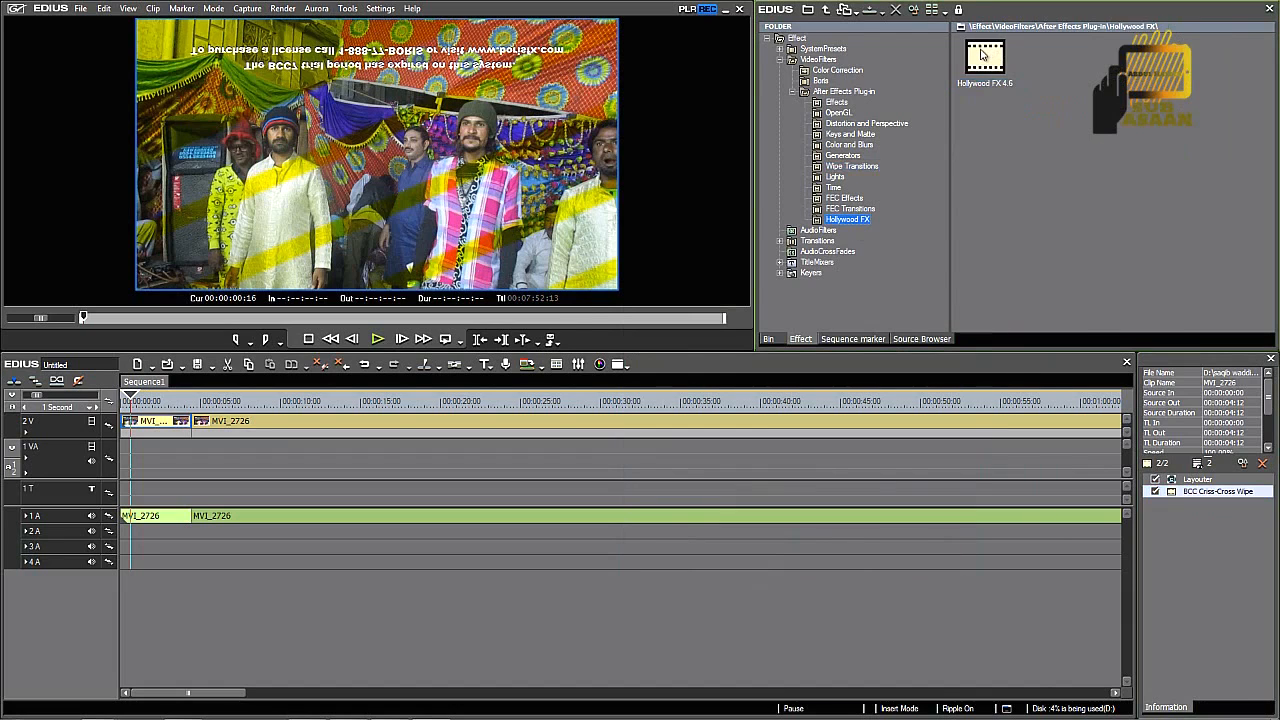